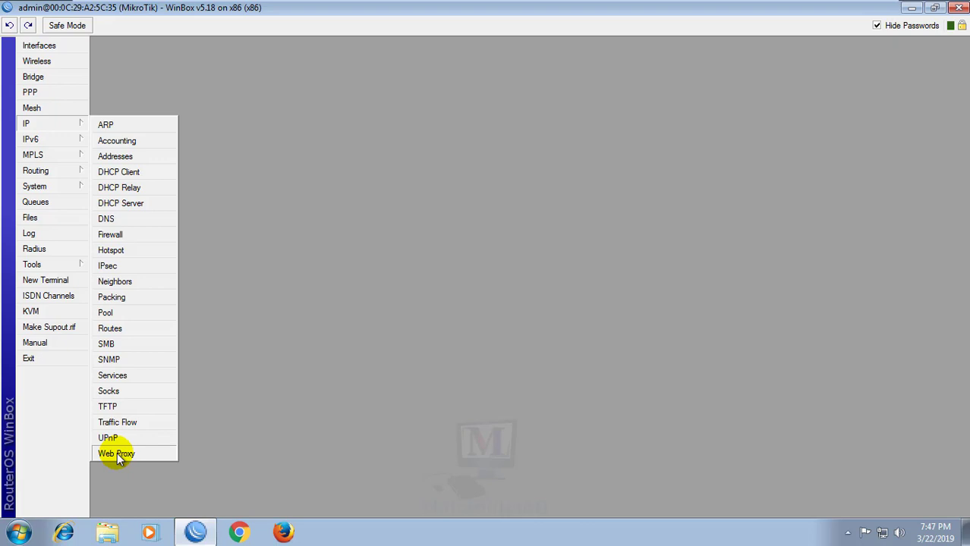
Step: Open the router's web proxy settings and enable the proxy
left_click(118, 455)
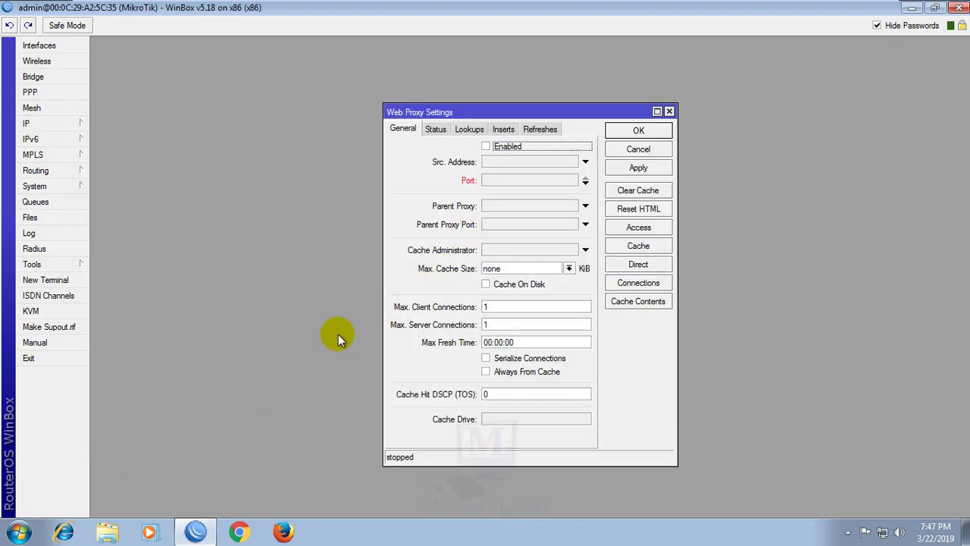
left_click(486, 148)
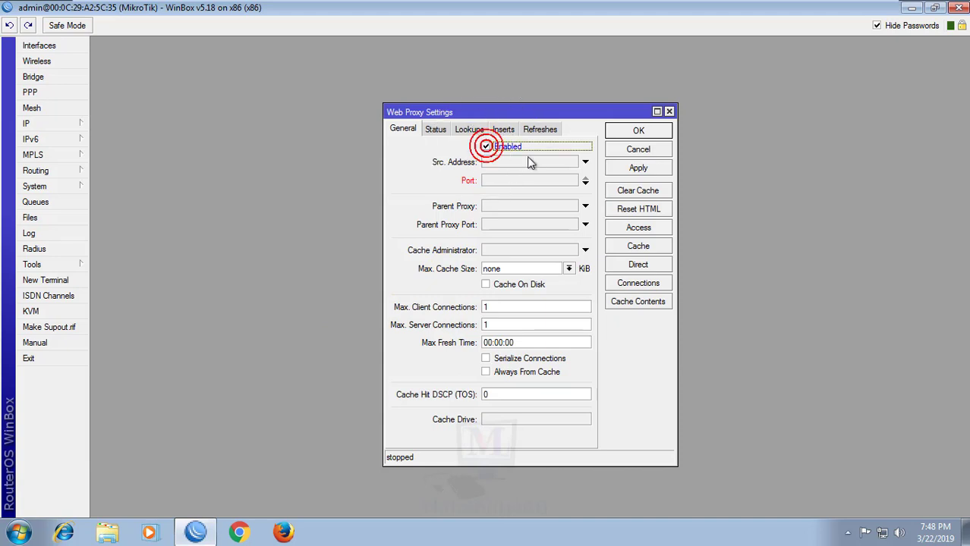
left_click(486, 163)
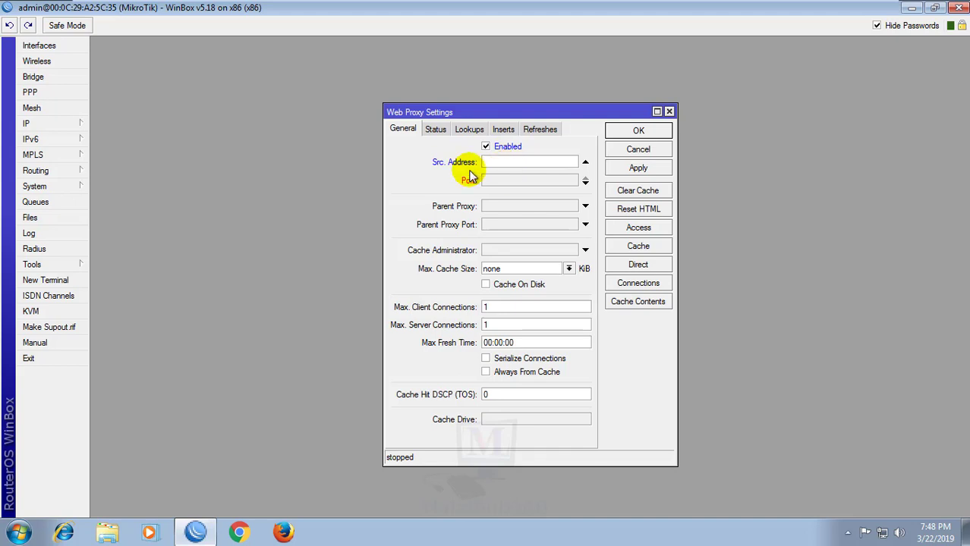
Step: Look up the LAN_ether2 address in the router's IP address list, widening the address column and keeping the list beside the proxy settings
left_click(42, 124)
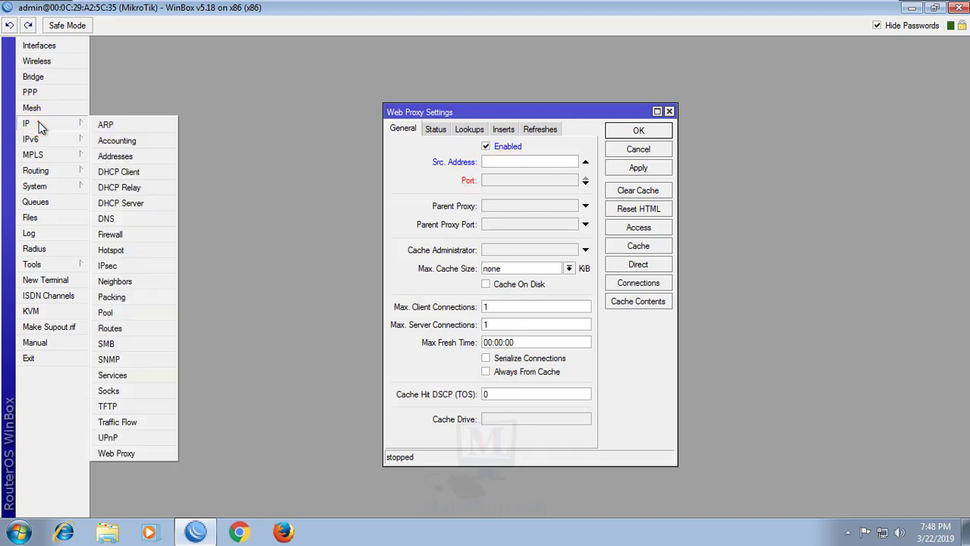
left_click(119, 155)
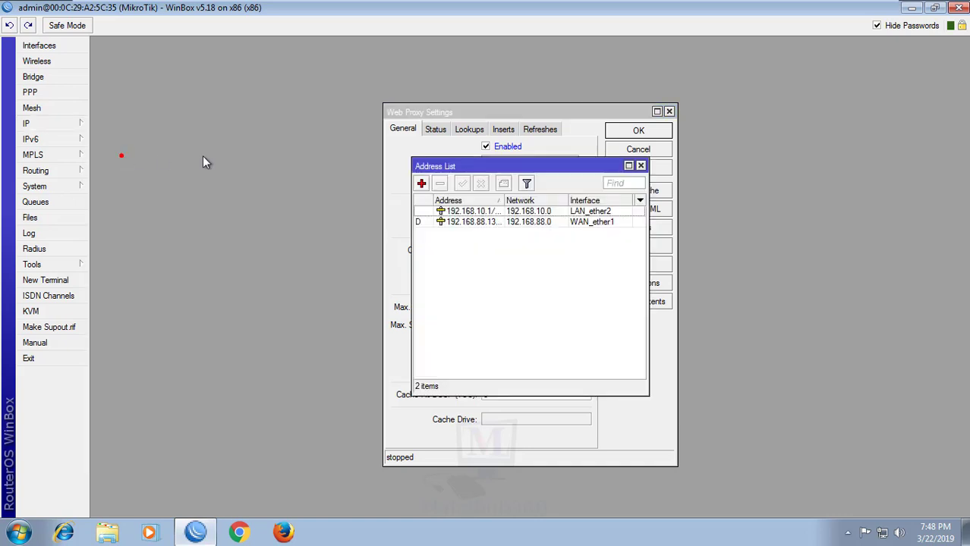
left_click_drag(502, 200, 575, 200)
left_click(495, 210)
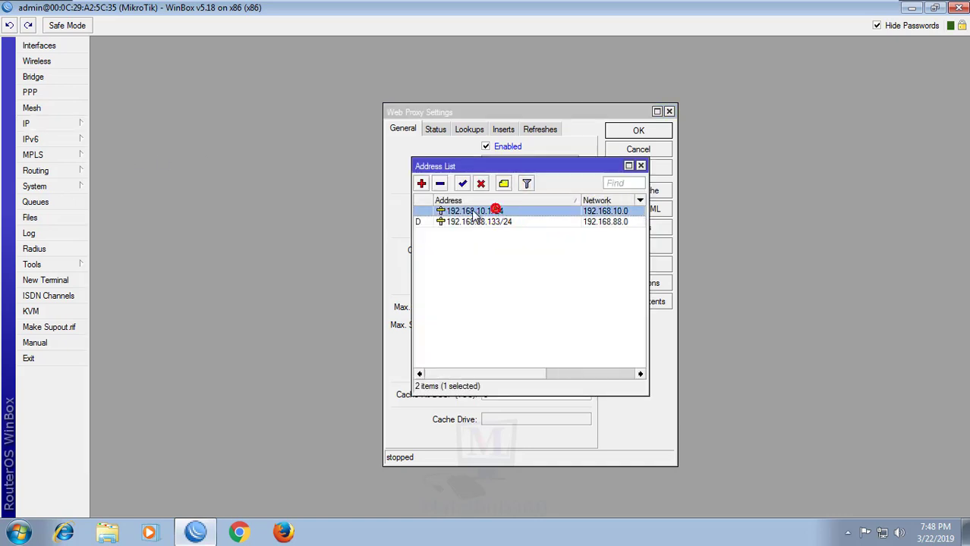
left_click_drag(535, 164, 328, 160)
Step: Set the web proxy's source address to 192.168.10.1 and port to 8686, apply the settings and close them
left_click(491, 163)
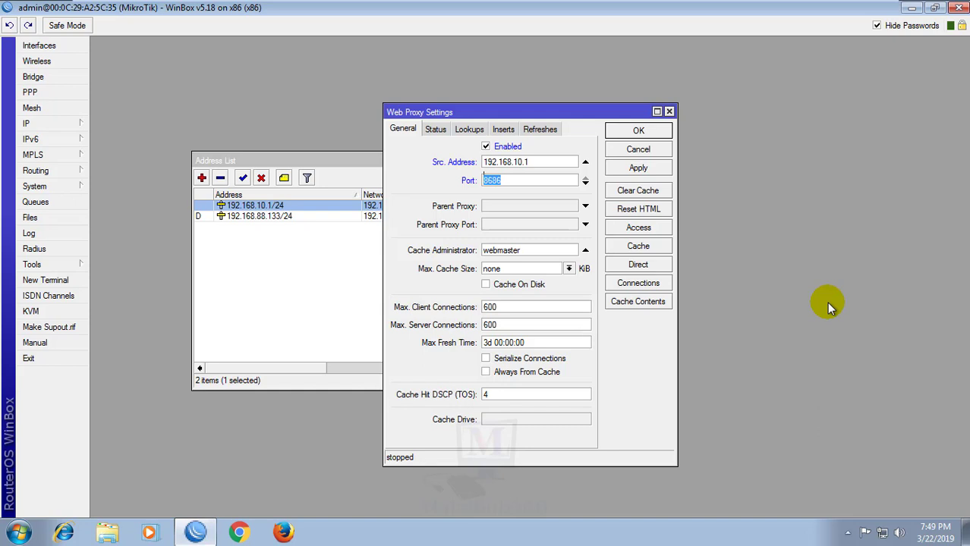
left_click(492, 180)
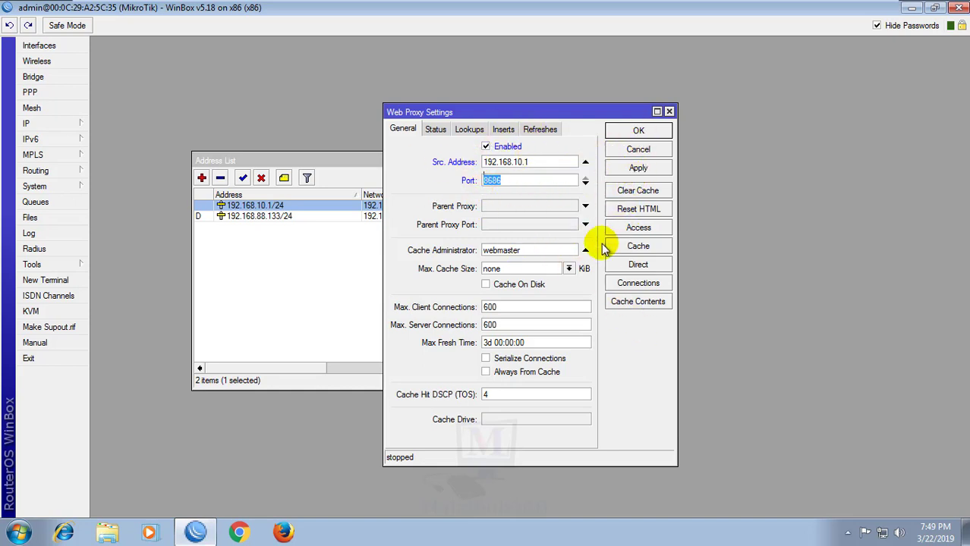
left_click(535, 162)
left_click(534, 162)
double_click(534, 162)
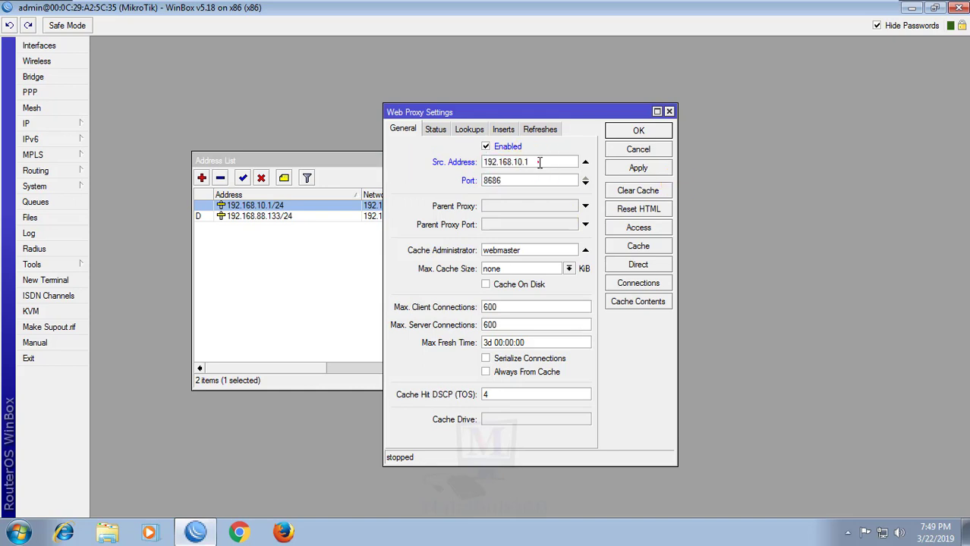
double_click(491, 180)
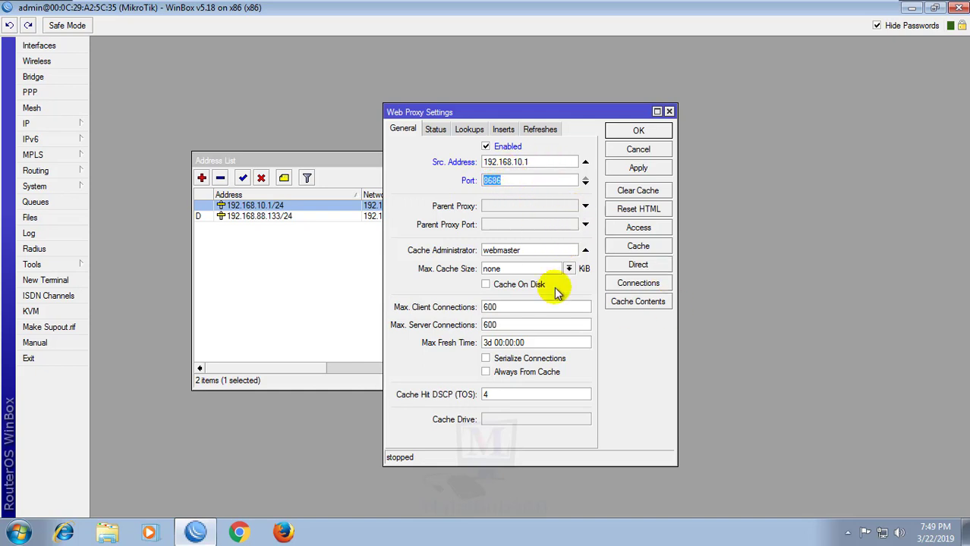
left_click(641, 167)
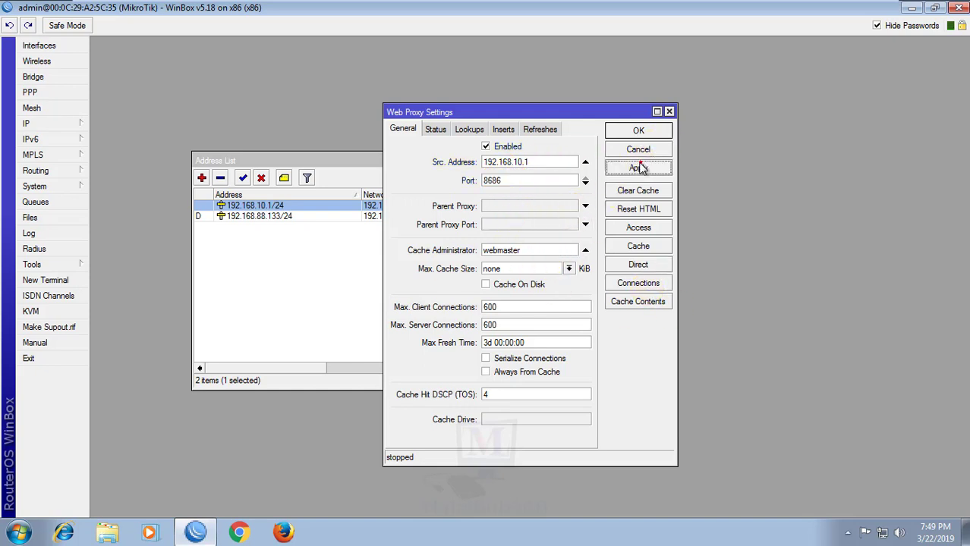
left_click(668, 111)
Step: Reopen the web proxy settings and check the proxy's running status and general values
left_click(62, 125)
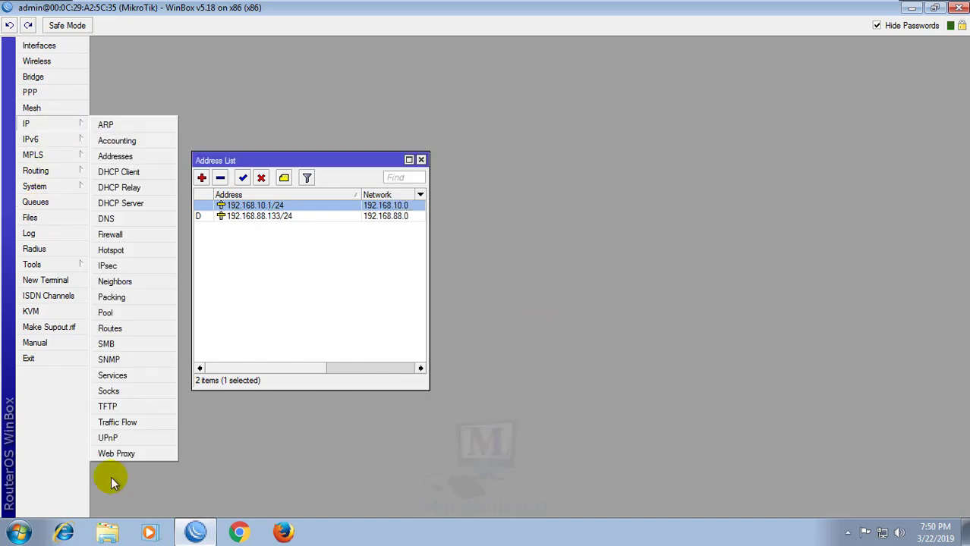
left_click(116, 453)
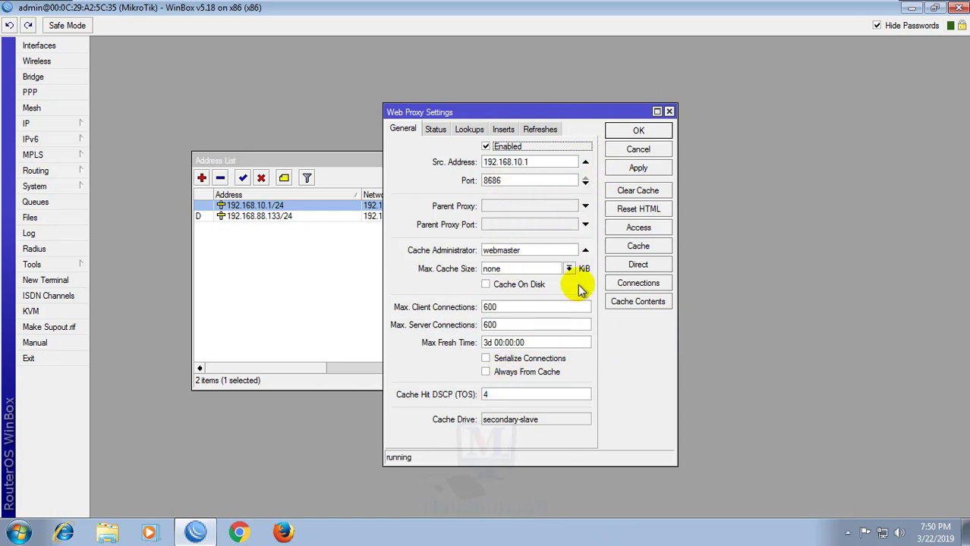
left_click(435, 130)
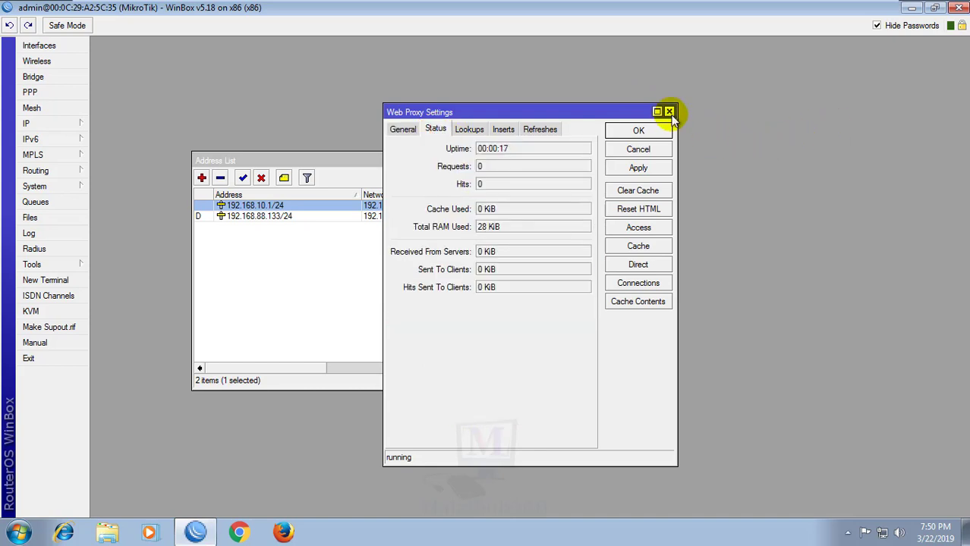
left_click(399, 129)
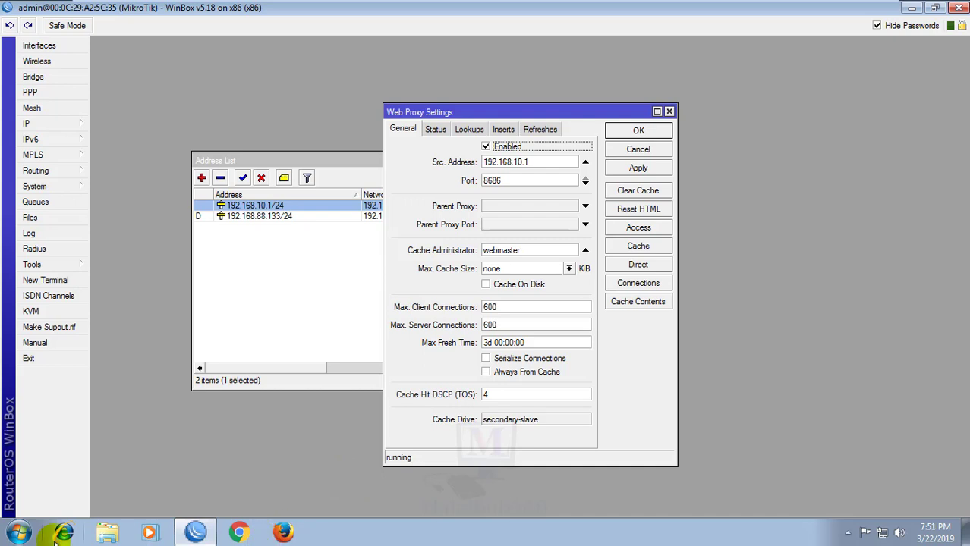
Step: Minimize the router window, start Internet Explorer, and open the LAN settings in Windows Internet Options
left_click(911, 8)
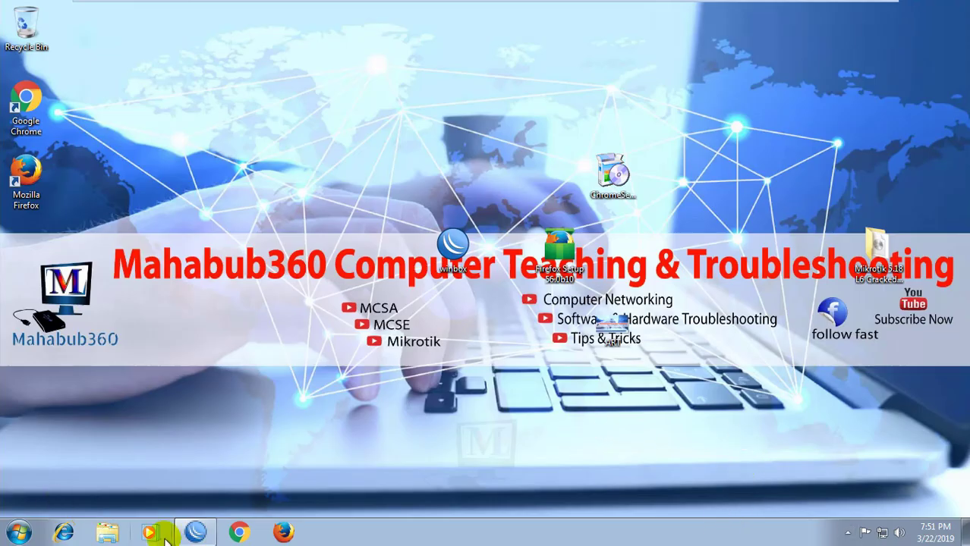
left_click(64, 532)
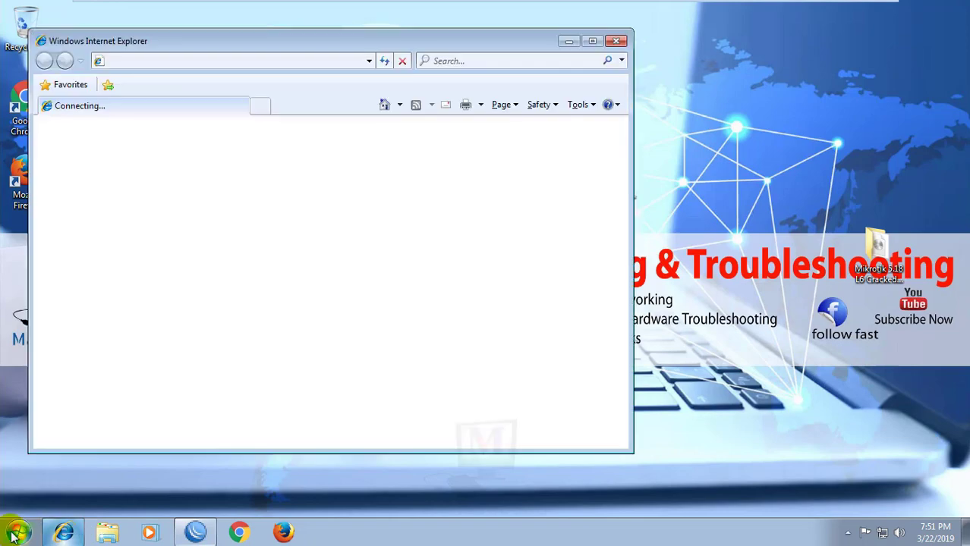
left_click(17, 534)
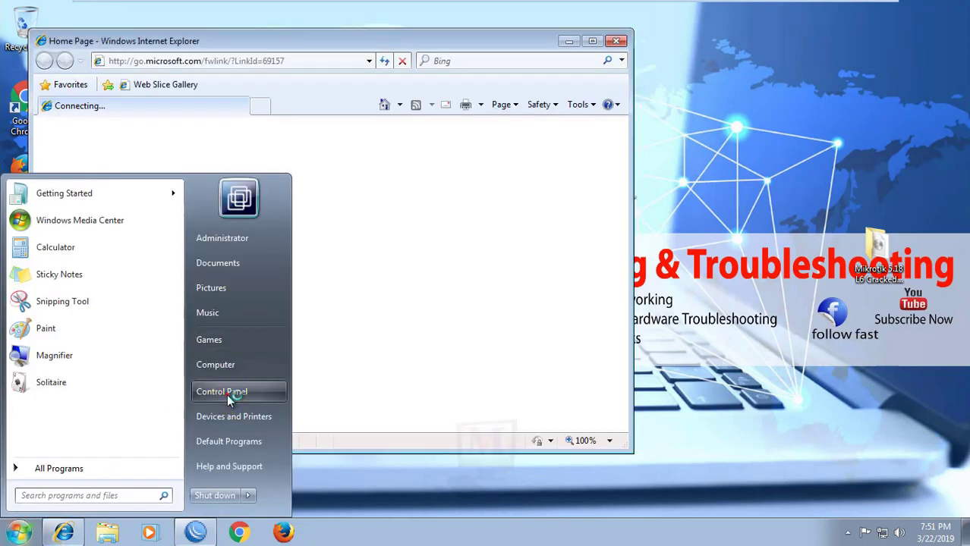
left_click(227, 394)
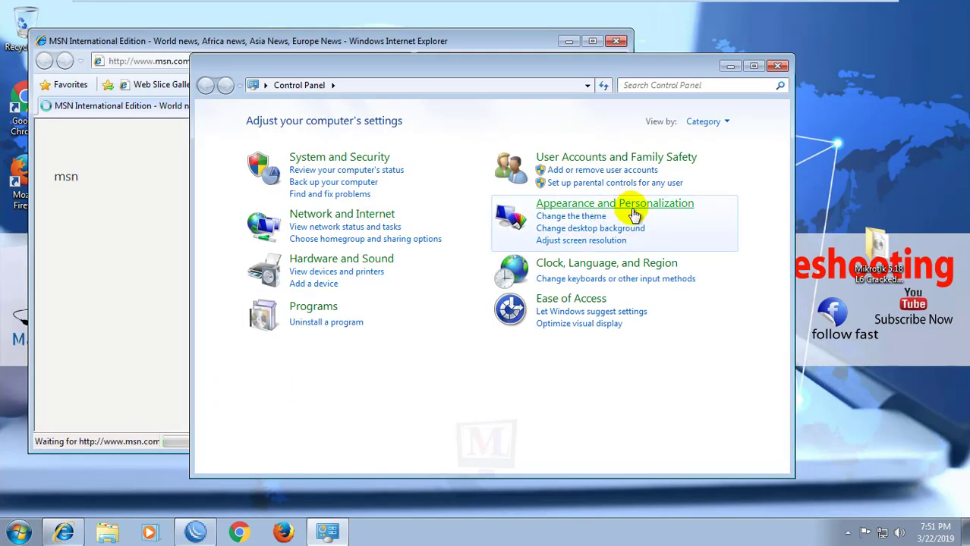
left_click(337, 214)
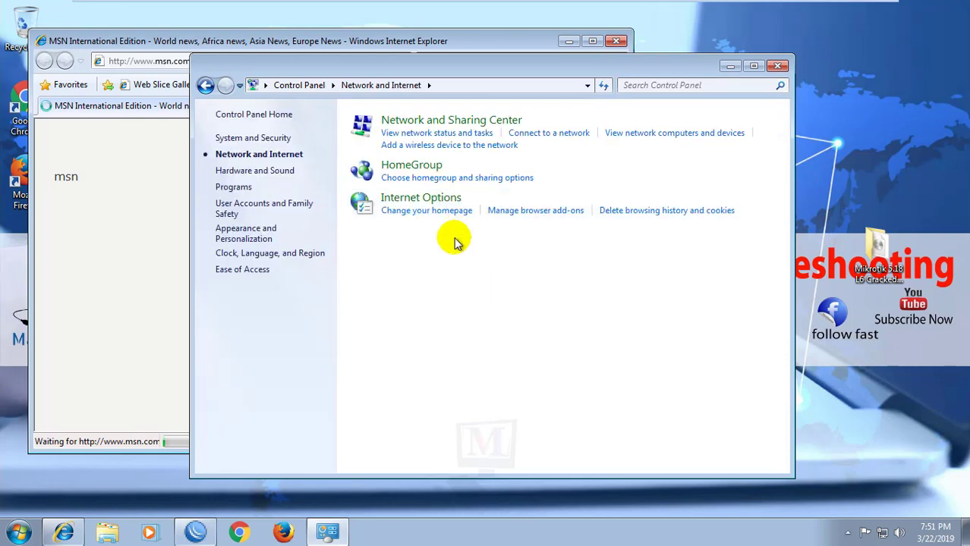
left_click(406, 200)
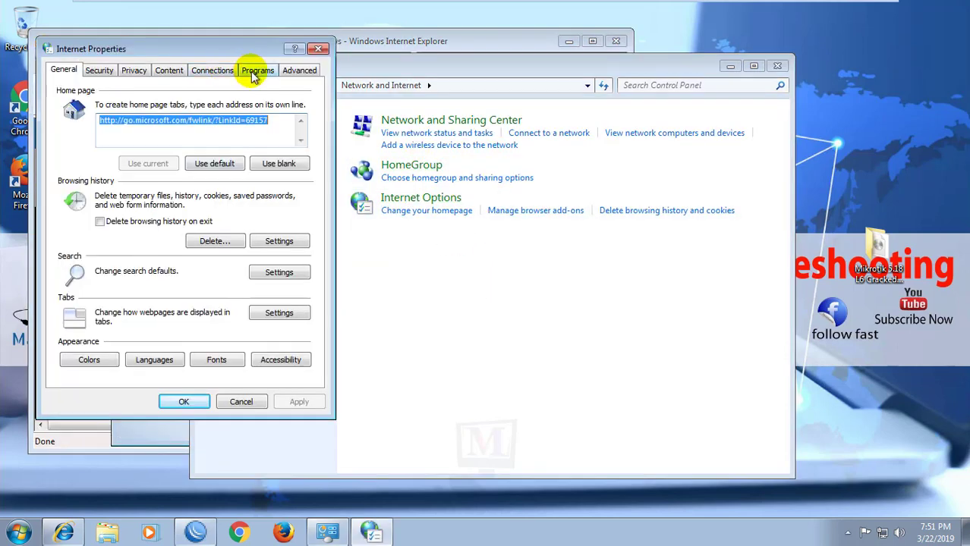
left_click(213, 68)
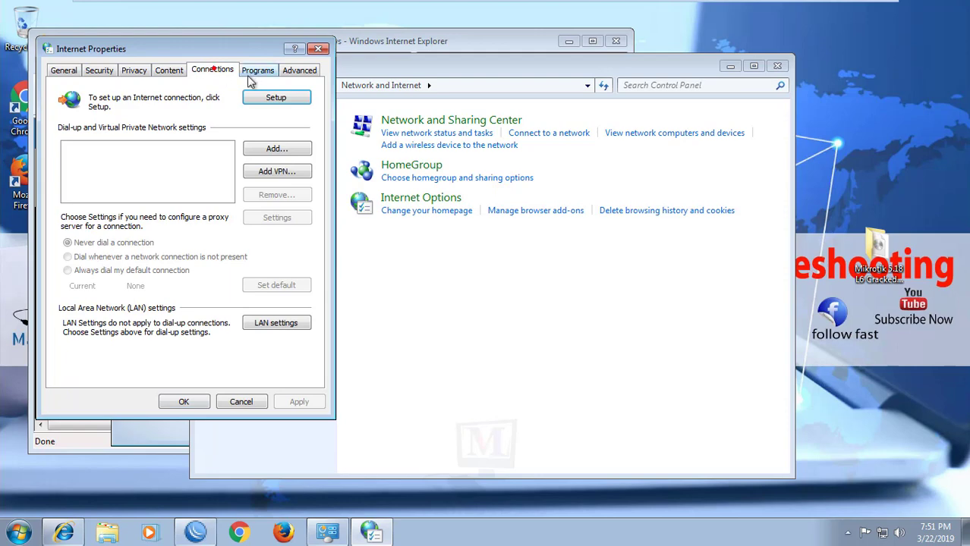
left_click(268, 325)
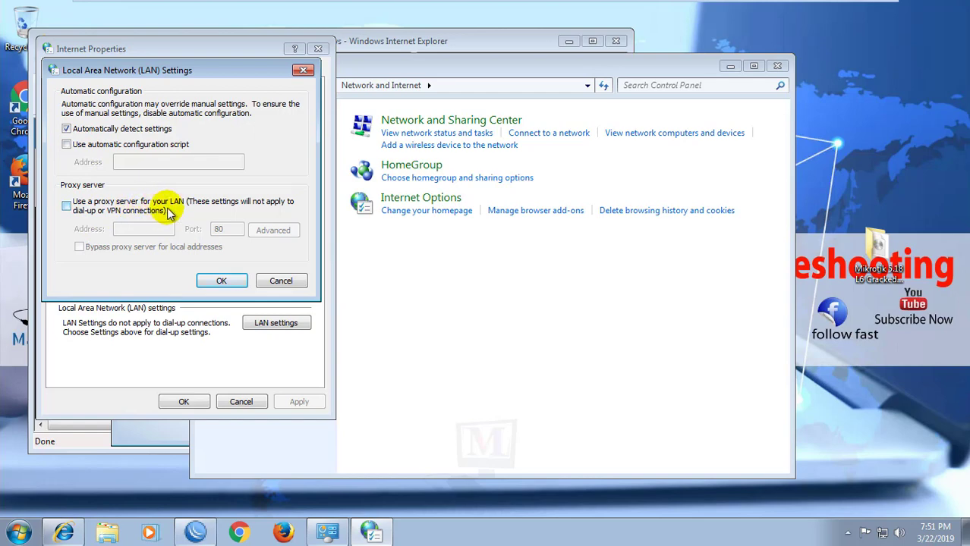
Step: Enable a LAN proxy server at 192.168.10.1, port 8686, bypass it for local addresses, and save the internet properties
left_click(66, 206)
left_click(149, 228)
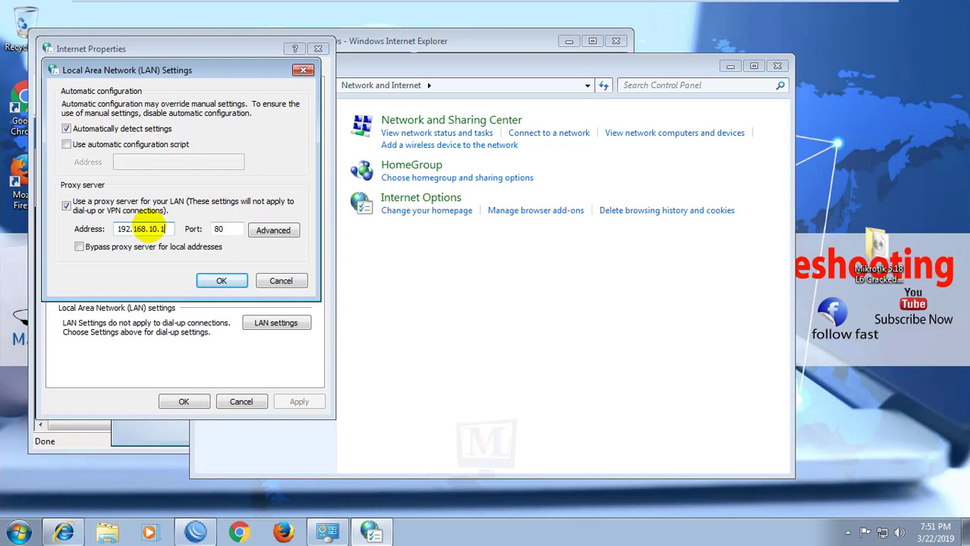
left_click(232, 229)
key("BackSpace")
key("BackSpace")
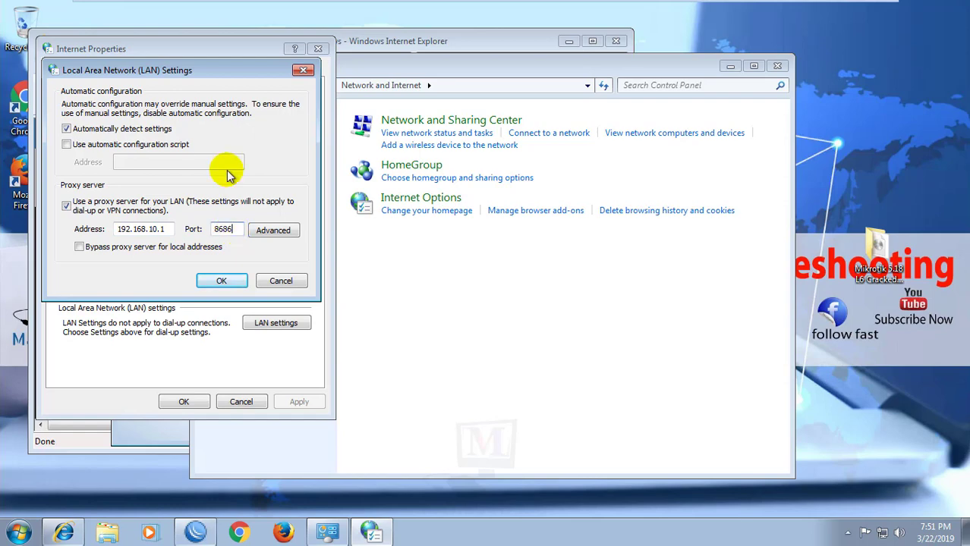
left_click(78, 246)
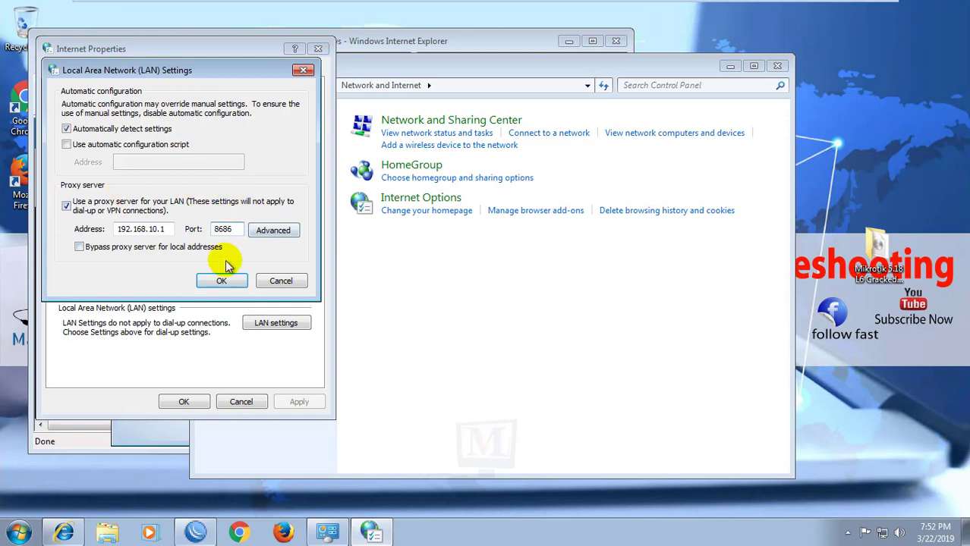
left_click(79, 247)
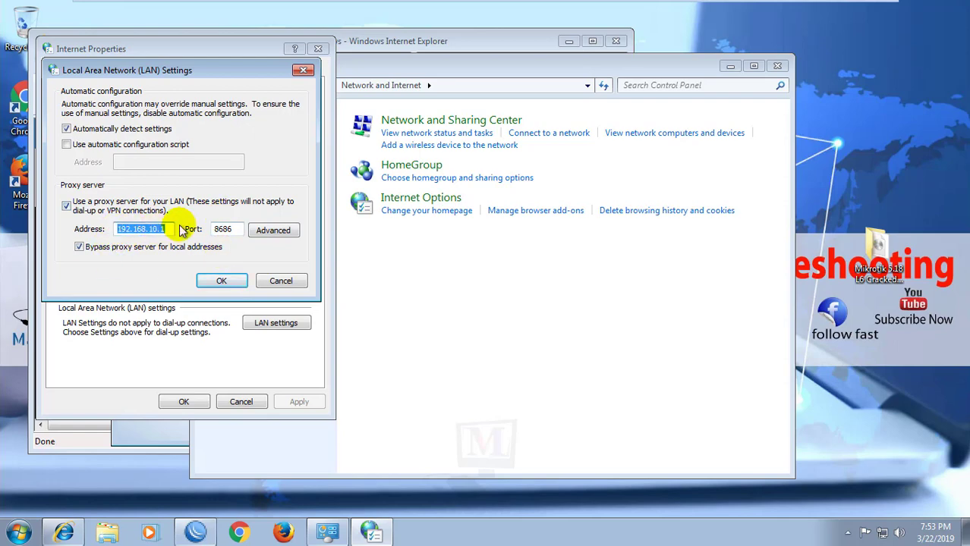
left_click(221, 280)
left_click(185, 402)
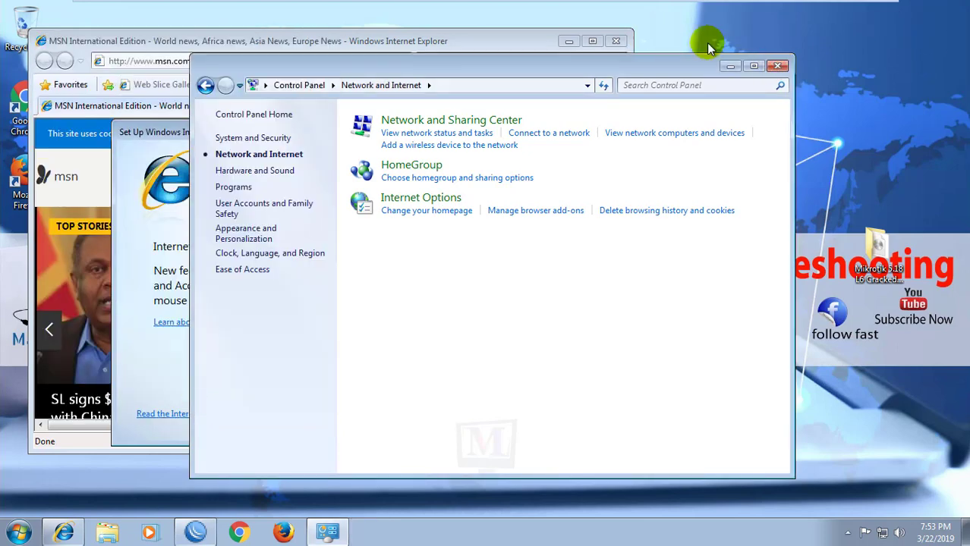
Step: Close the Control Panel, dismiss the Internet Explorer setup prompt, and close the browser with all its tabs
left_click(780, 66)
left_click(485, 416)
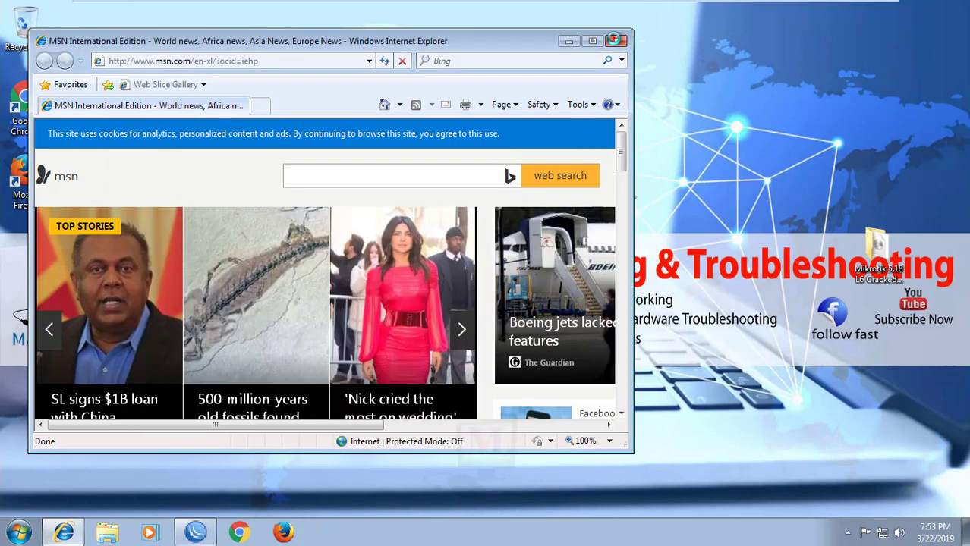
left_click(617, 43)
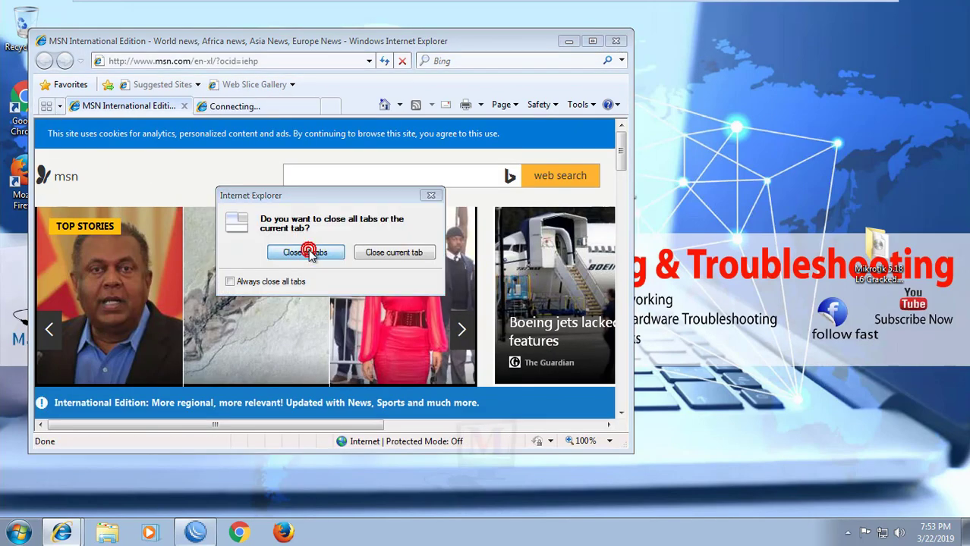
left_click(313, 253)
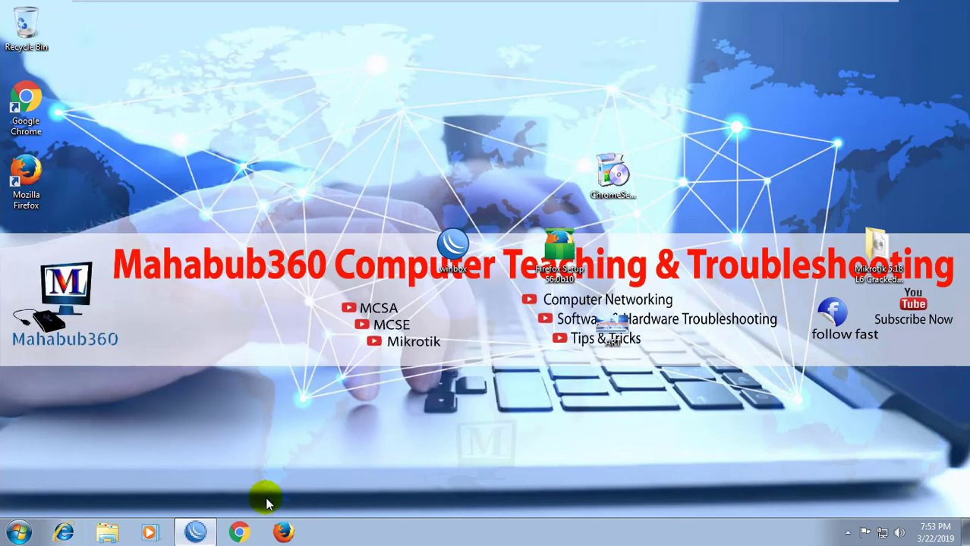
Step: Reopen Internet Explorer maximized on its MSN home page and decline making it the default browser
left_click(285, 533)
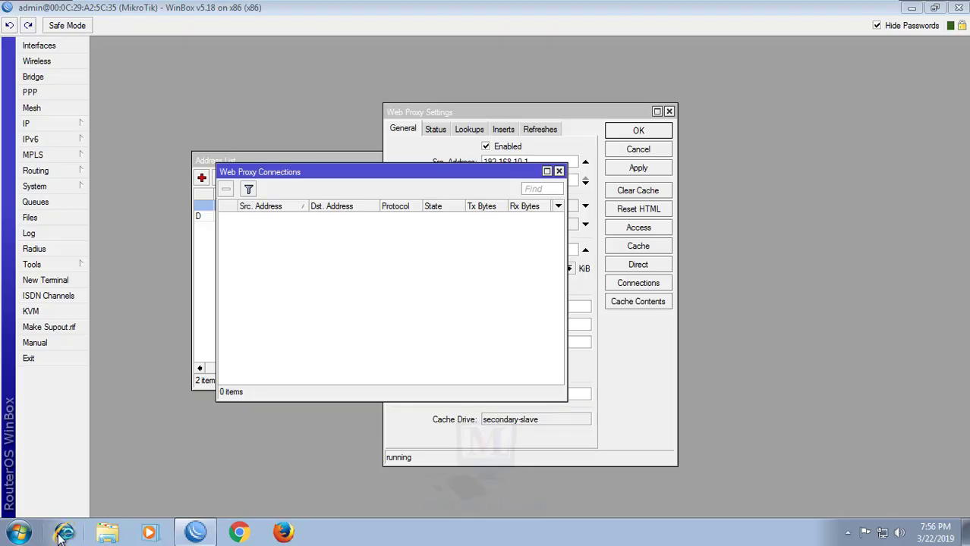
left_click(61, 534)
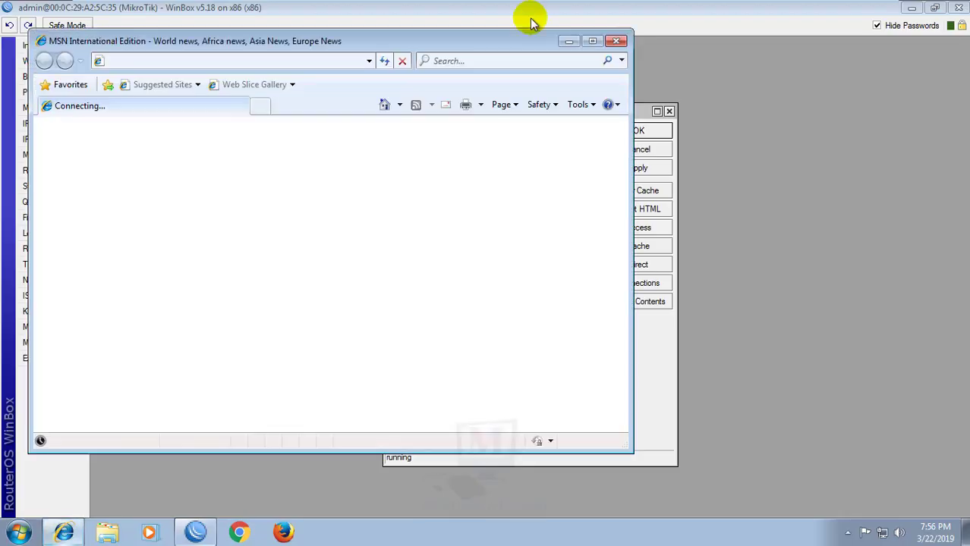
left_click(593, 42)
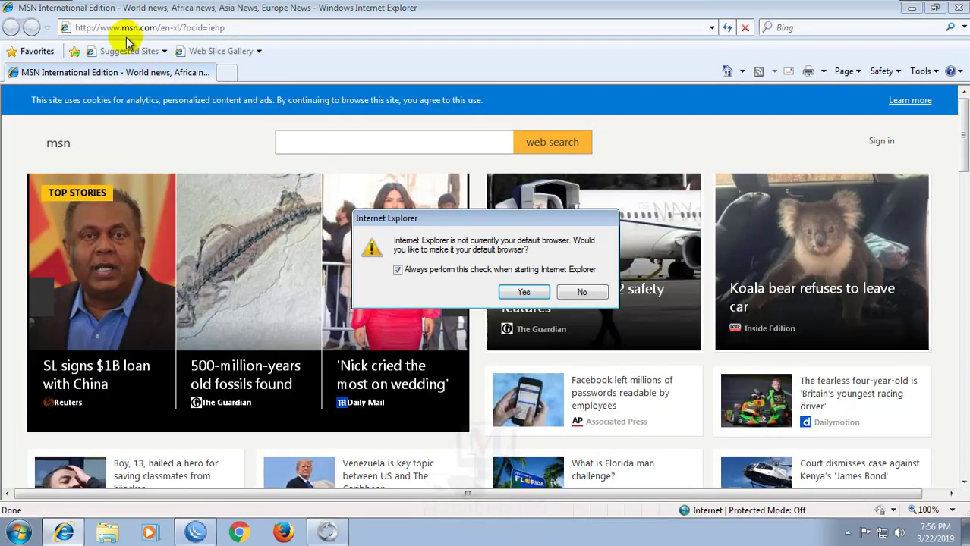
left_click(582, 289)
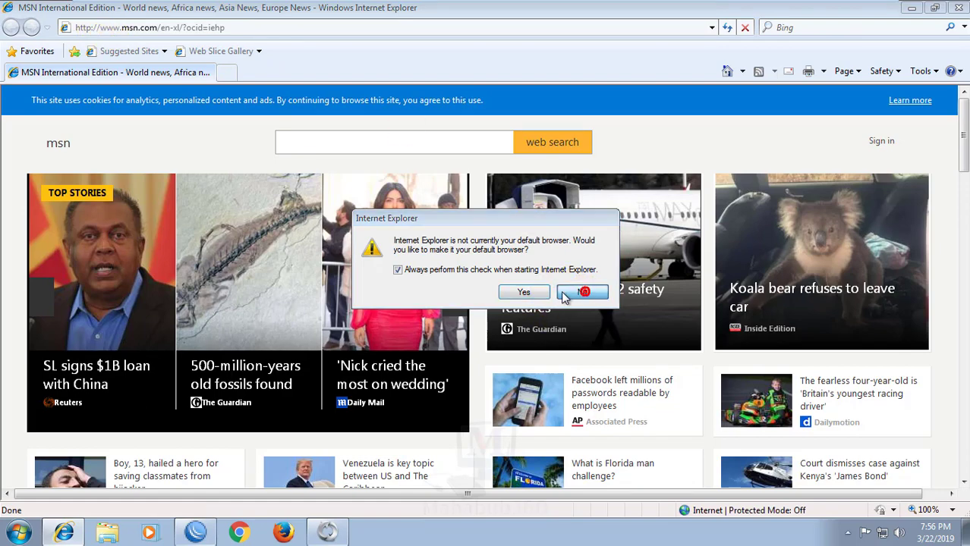
Step: Open the Boeing safety features story, switch to WinBox, and reopen the web proxy connections list to review its entries
left_click(531, 292)
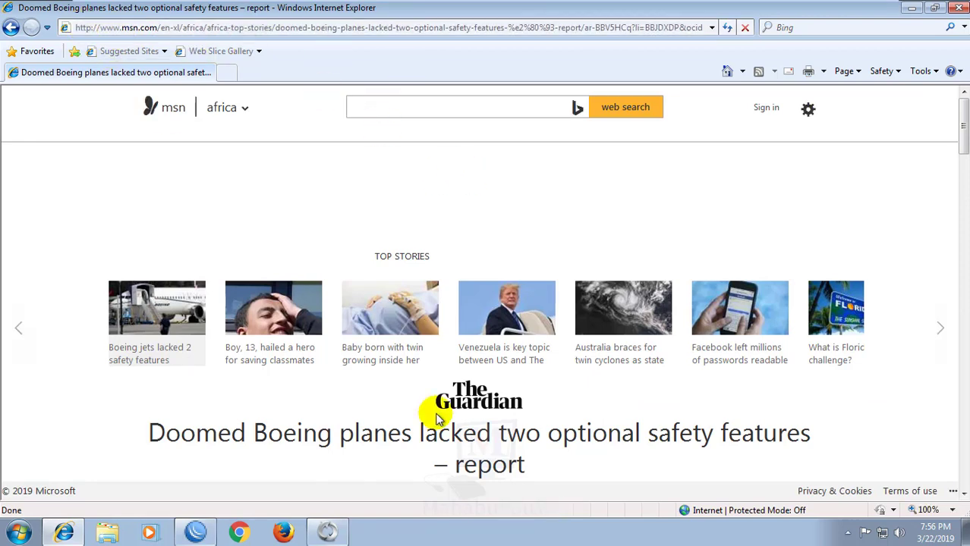
left_click(193, 532)
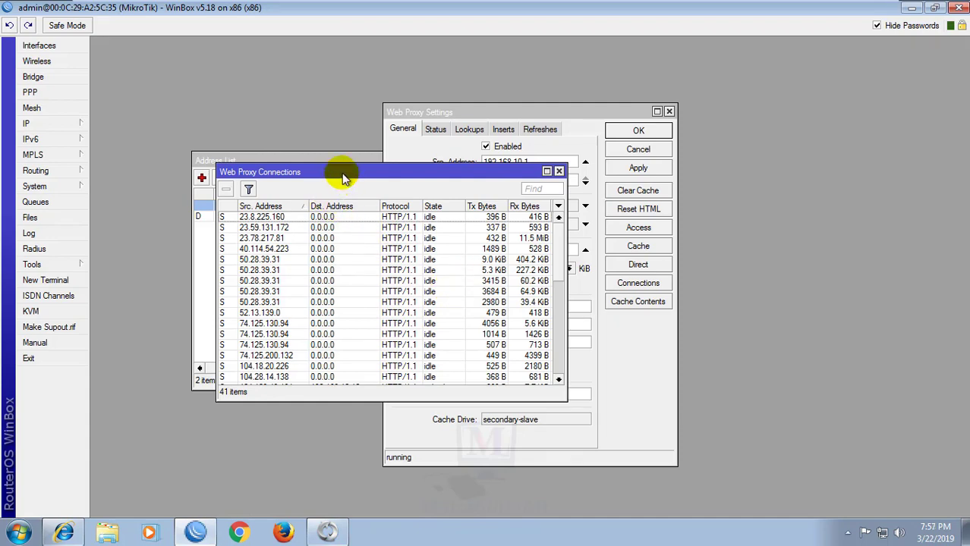
left_click(559, 171)
left_click(638, 283)
scroll(276, 263, "down", 6)
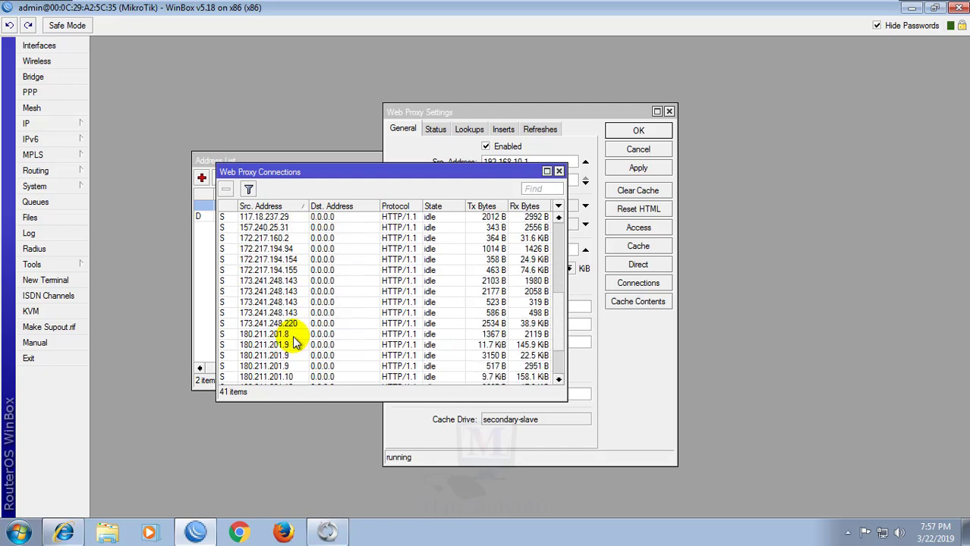
scroll(334, 353, "down", 1)
scroll(390, 314, "up", 3)
scroll(400, 299, "up", 4)
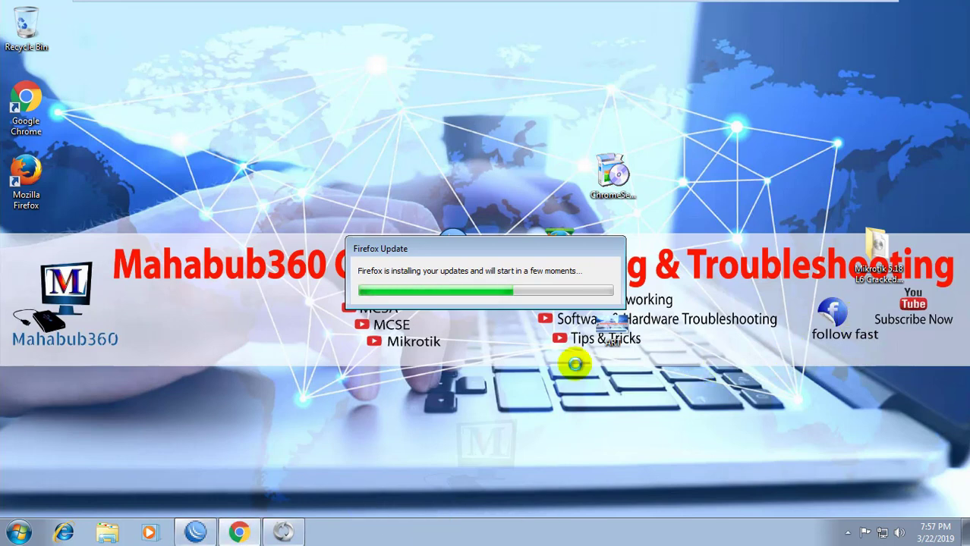
Step: Return to WinBox, close the web proxy connections list, and minimize the router window
left_click(196, 534)
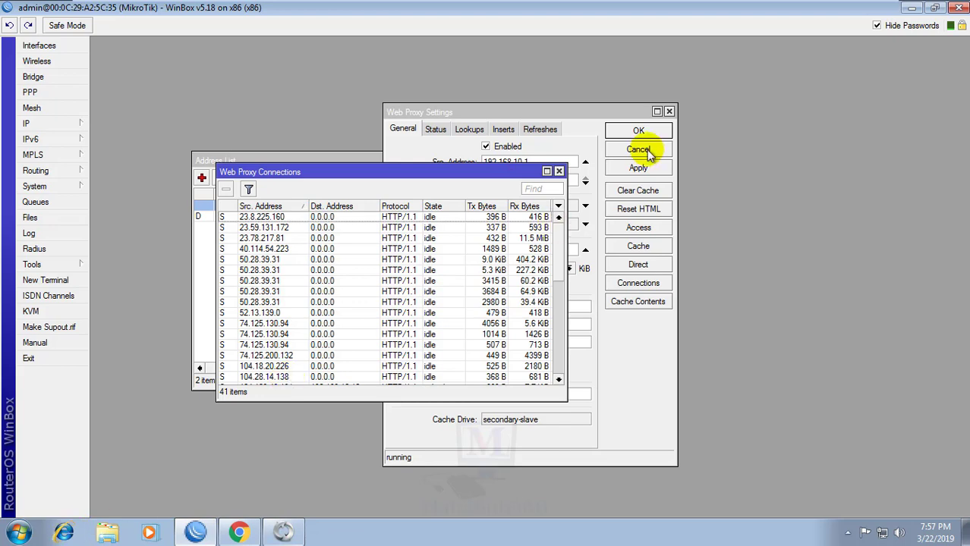
scroll(516, 304, "down", 3)
key("Escape")
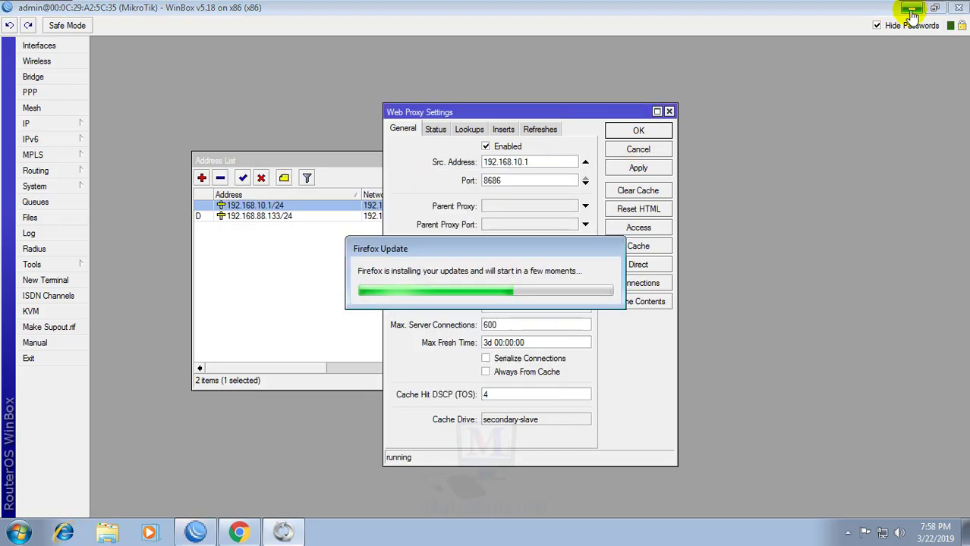
left_click(911, 9)
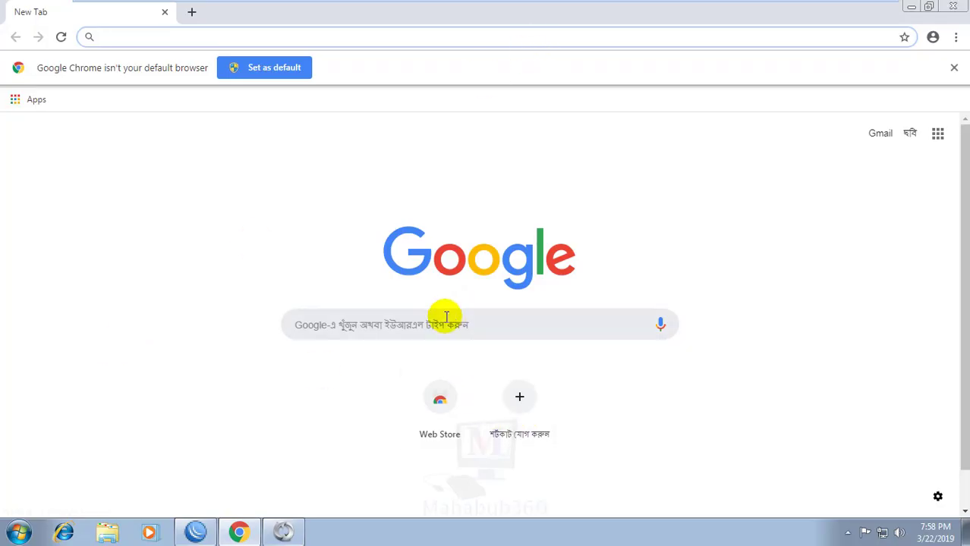
Step: Dismiss Chrome's default-browser notice, open the browser settings with the advanced section expanded, and search them for "proxy"
left_click(954, 69)
left_click(955, 37)
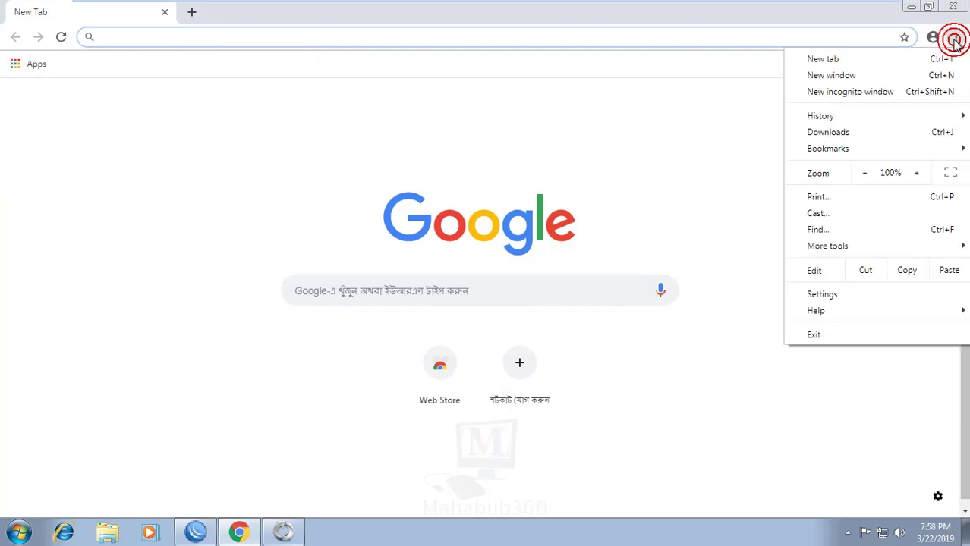
left_click(821, 294)
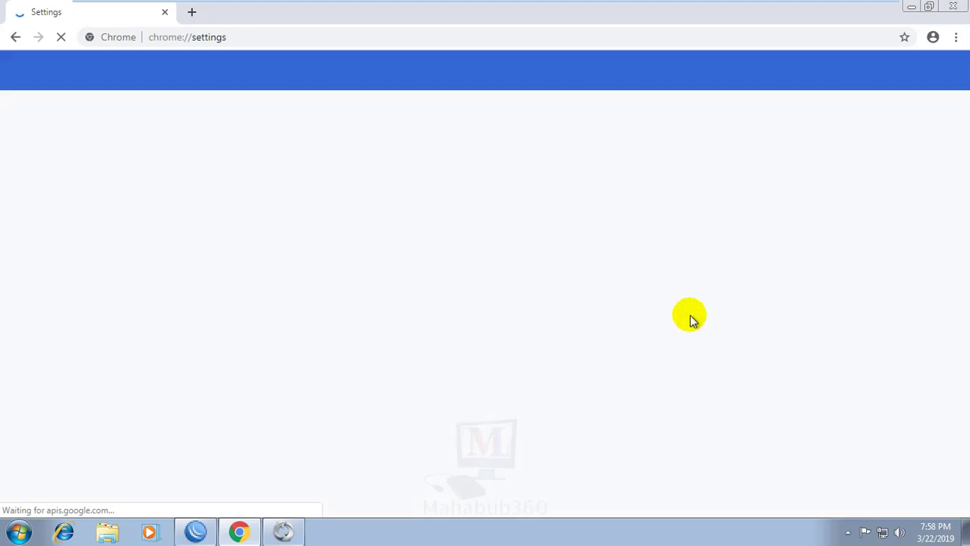
left_click(965, 229)
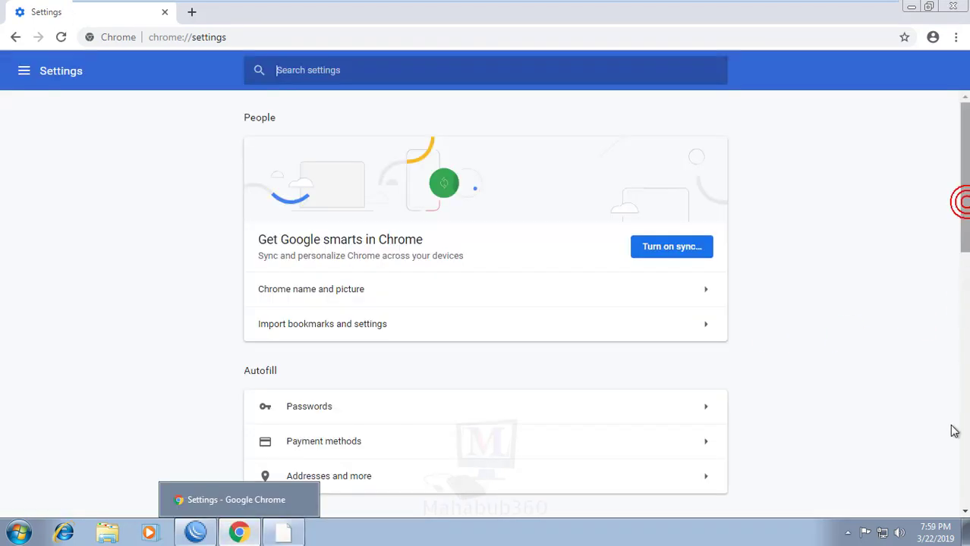
left_click_drag(965, 182, 481, 454)
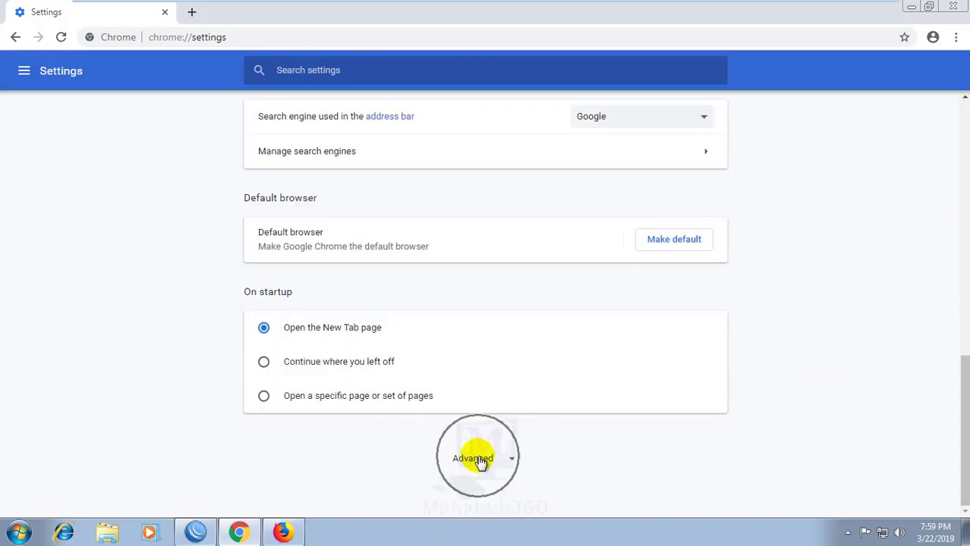
left_click(478, 460)
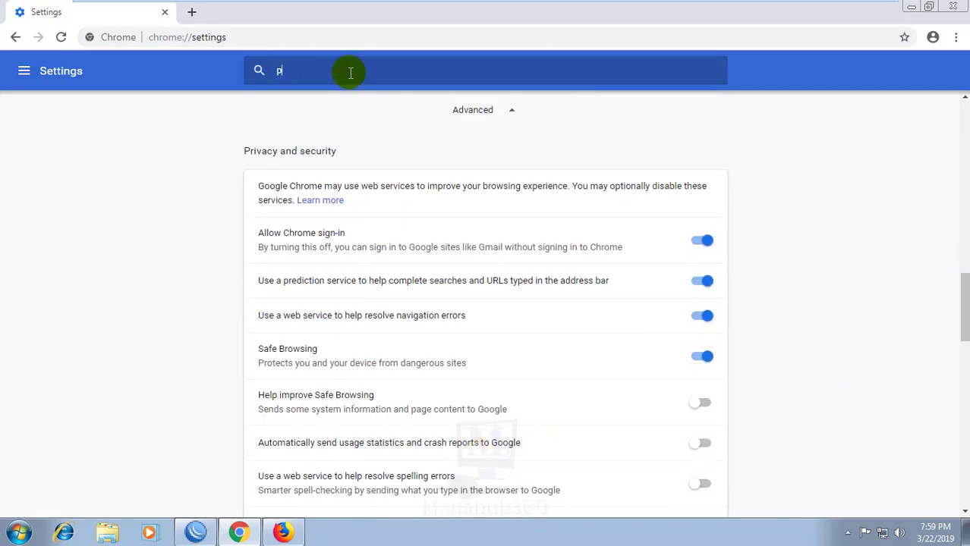
type("roxy")
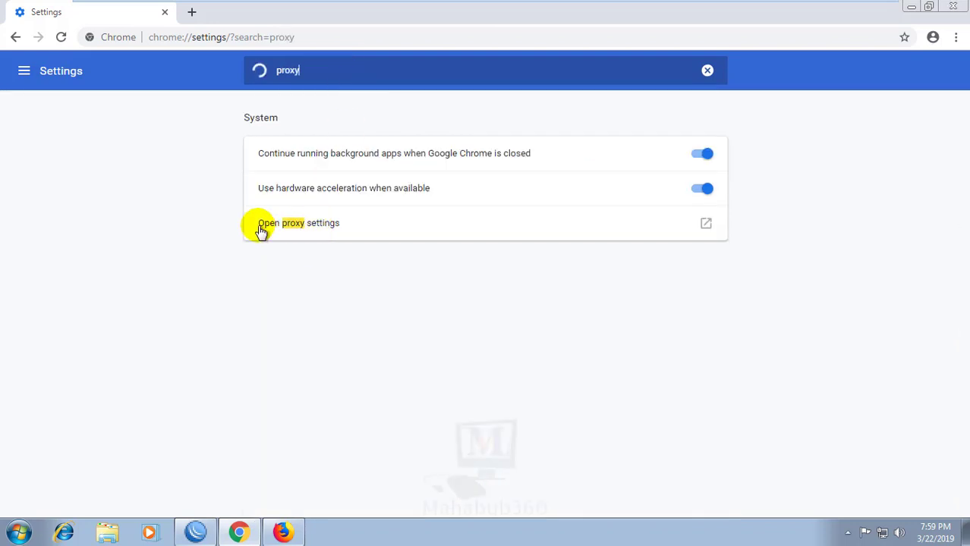
Step: Open the system proxy settings from Chrome, check the LAN proxy address and port, and accept both dialogs
left_click(705, 225)
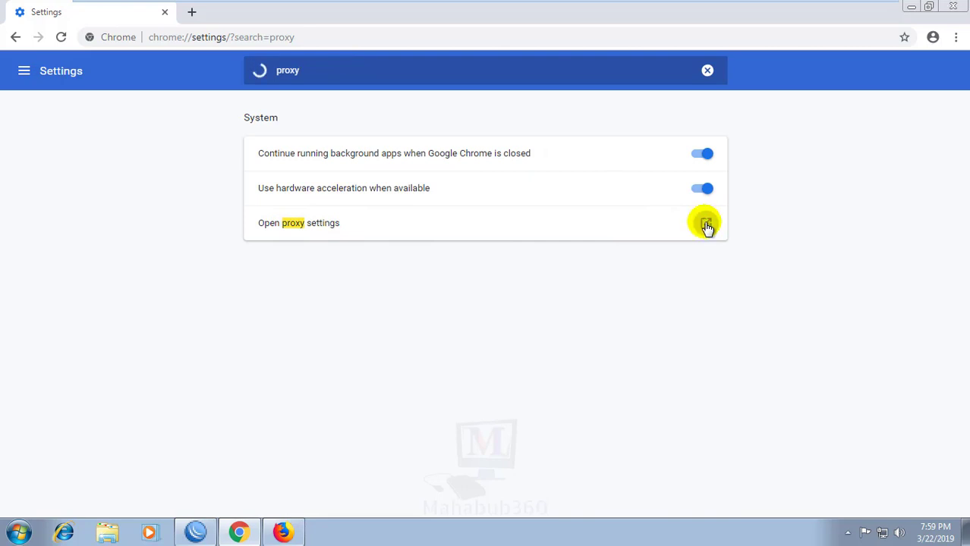
left_click(317, 358)
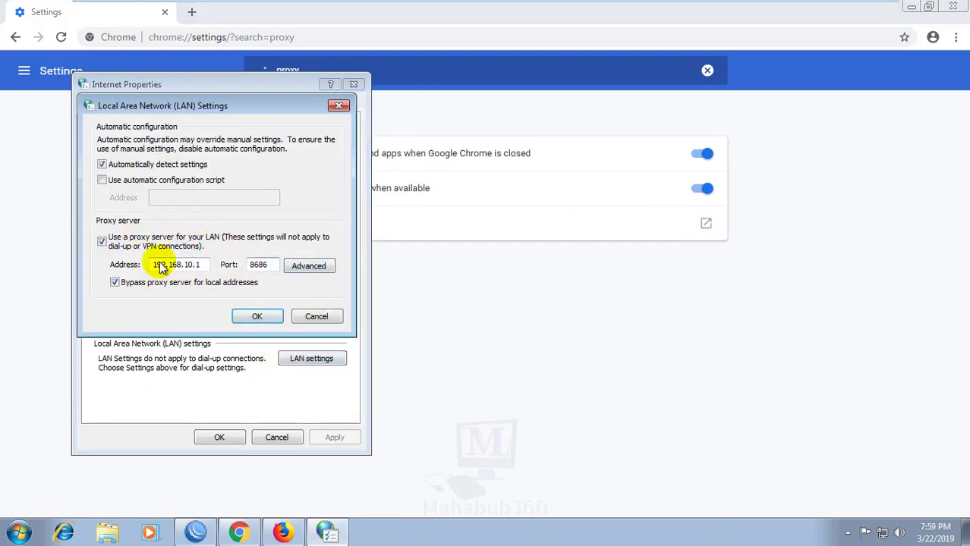
left_click(258, 317)
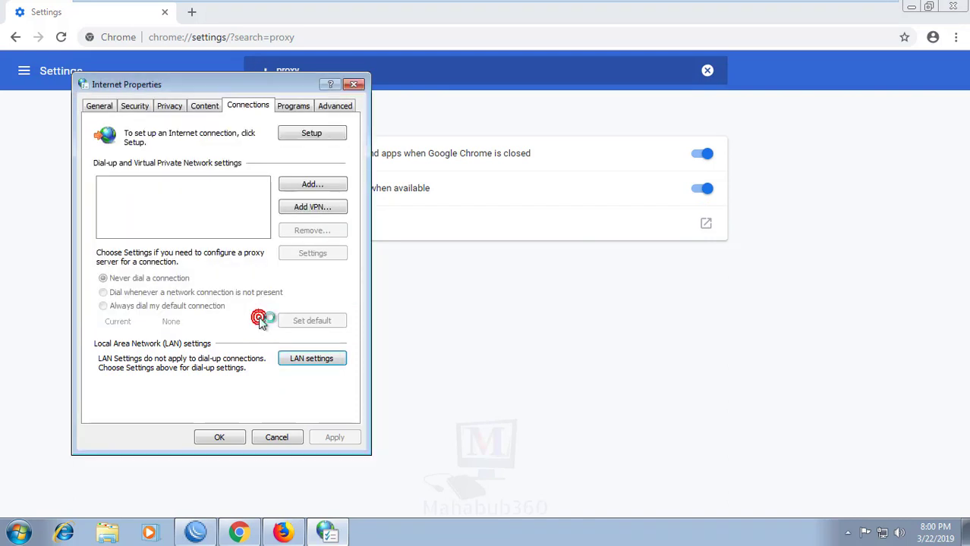
left_click(220, 438)
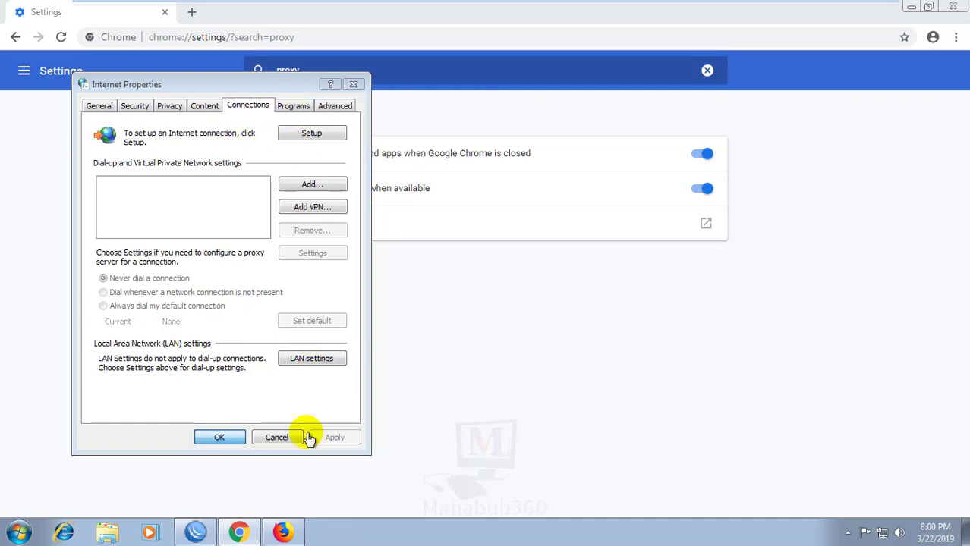
Step: Switch to WinBox and open the web proxy connections list to examine the active entries
left_click(193, 535)
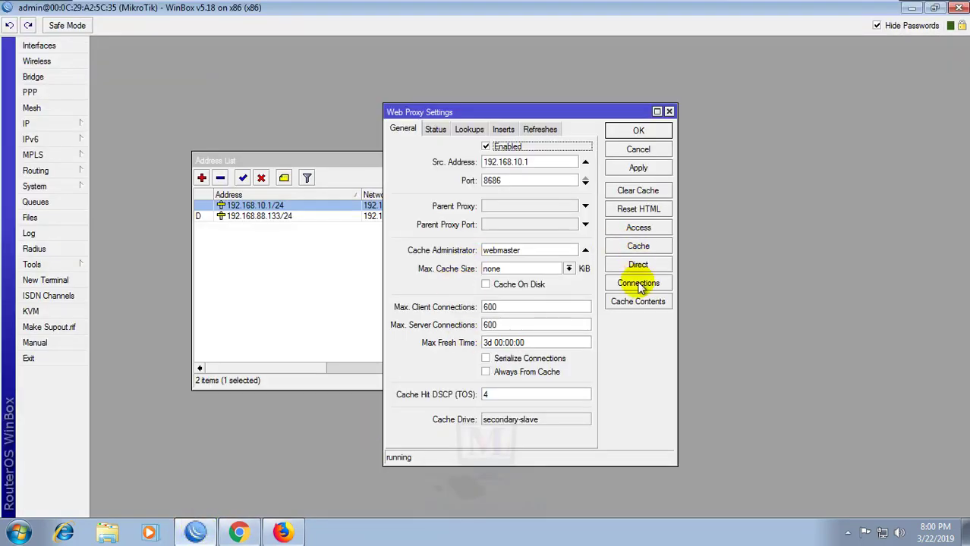
left_click(638, 284)
scroll(378, 332, "down", 6)
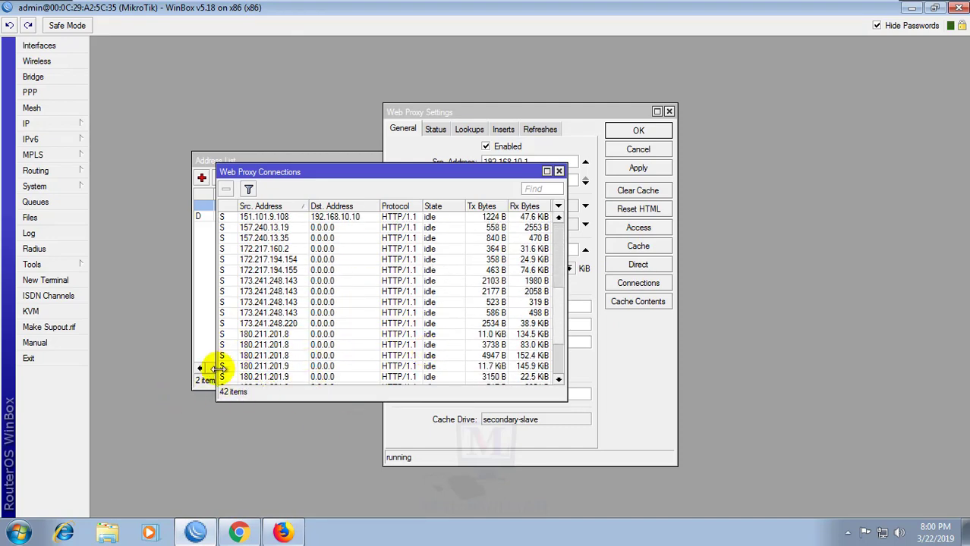
Step: Switch to Chrome and load filehippo.com to test browsing through the proxy
left_click(237, 533)
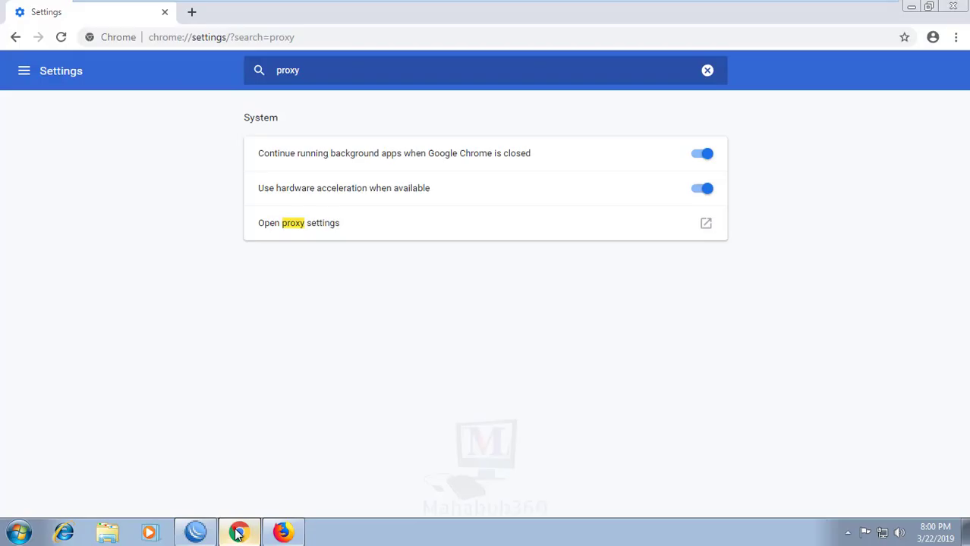
left_click(258, 40)
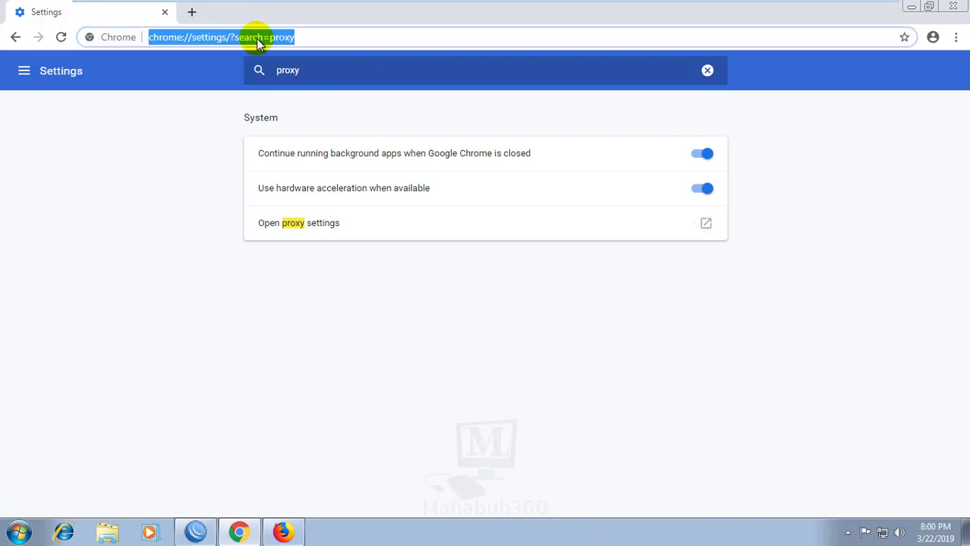
type("fileh")
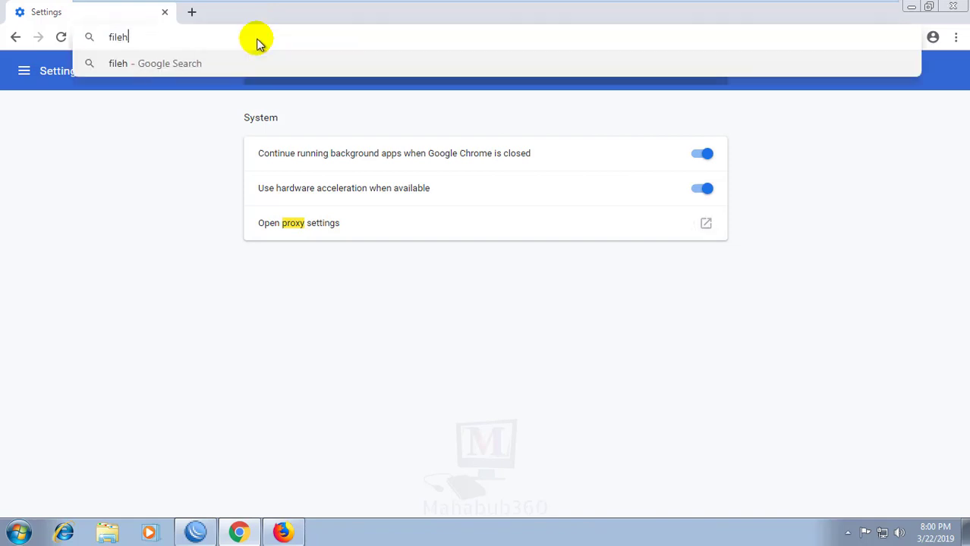
type("ippo.com")
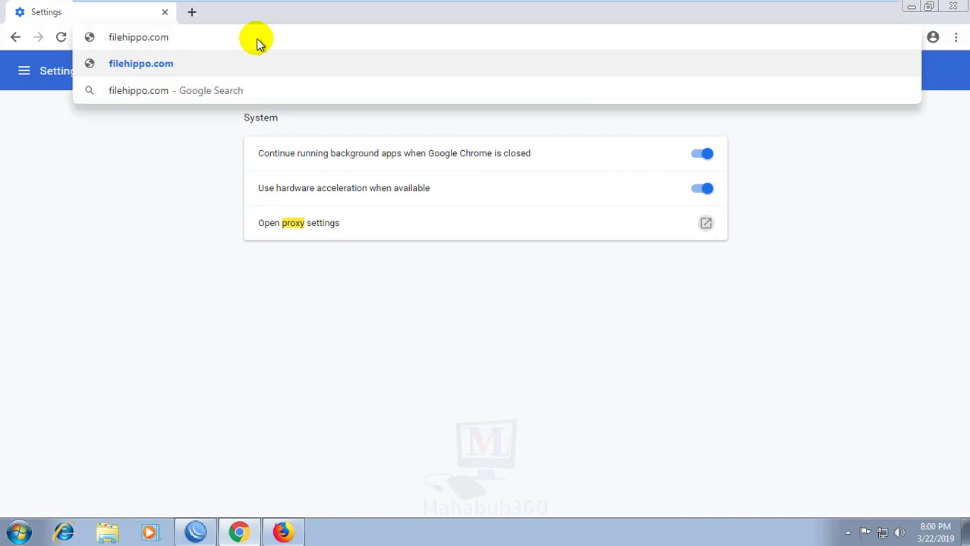
key("Return")
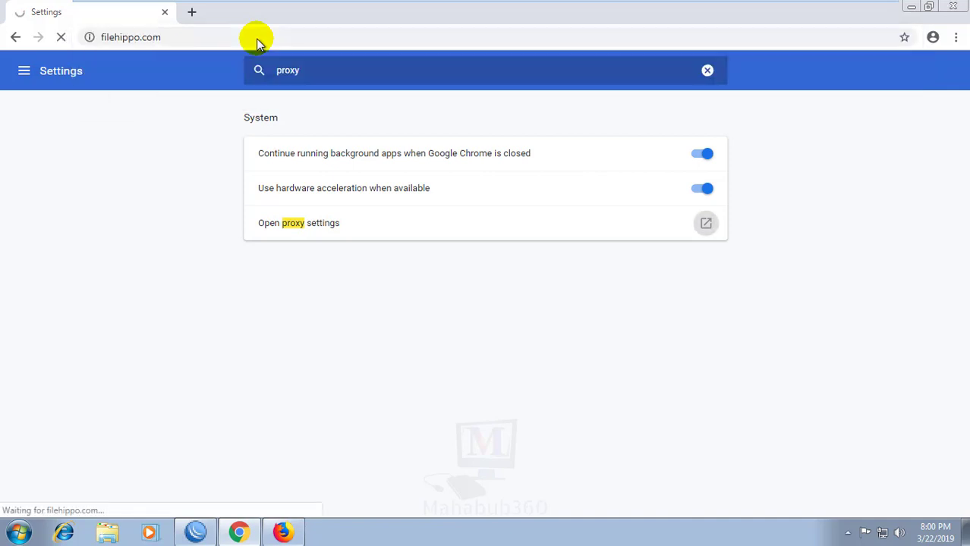
Step: Check the web proxy connections in WinBox while the FileHippo page loads, and return to Chrome
left_click(199, 534)
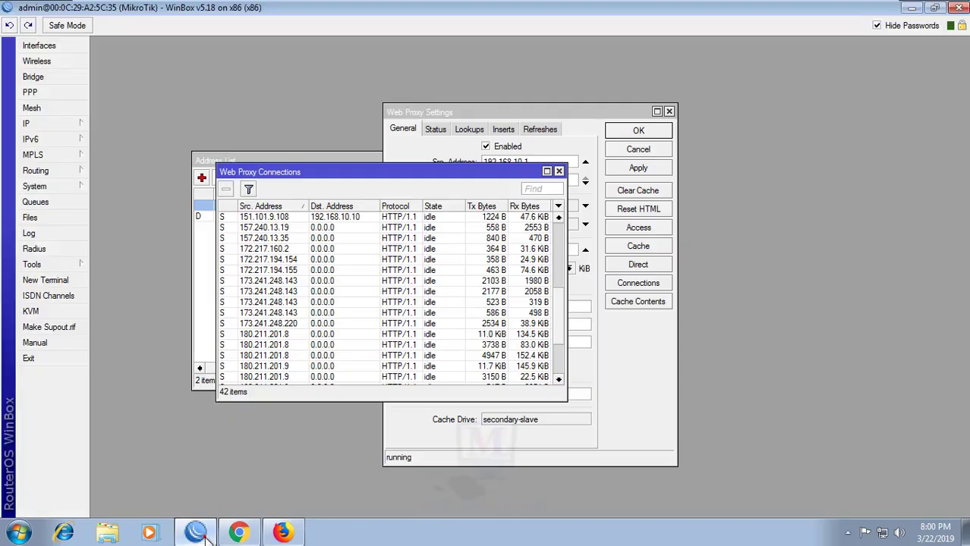
left_click(199, 534)
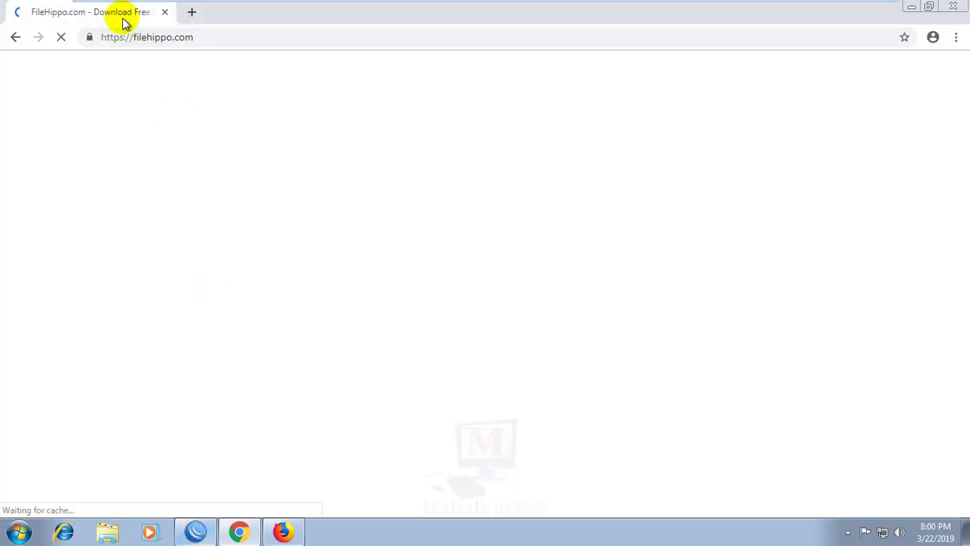
left_click(196, 533)
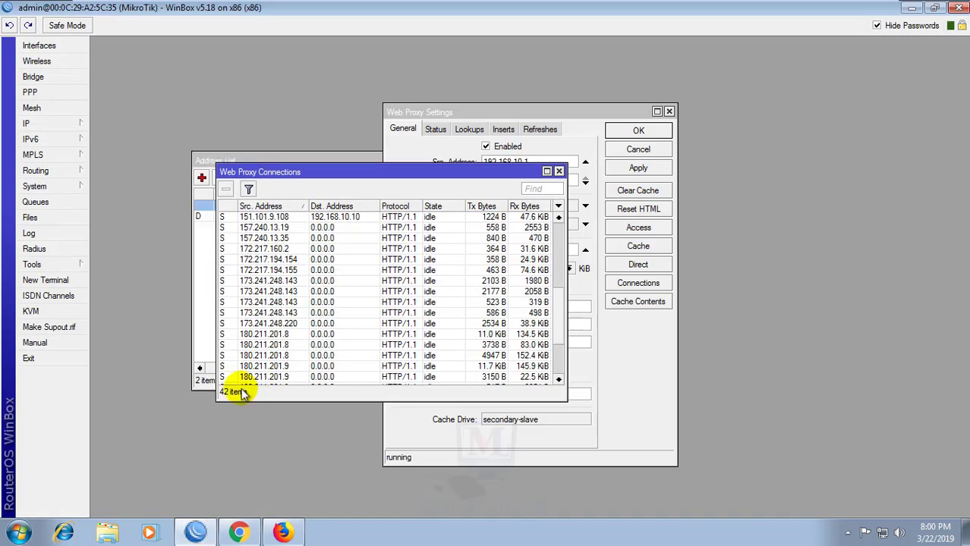
left_click(238, 532)
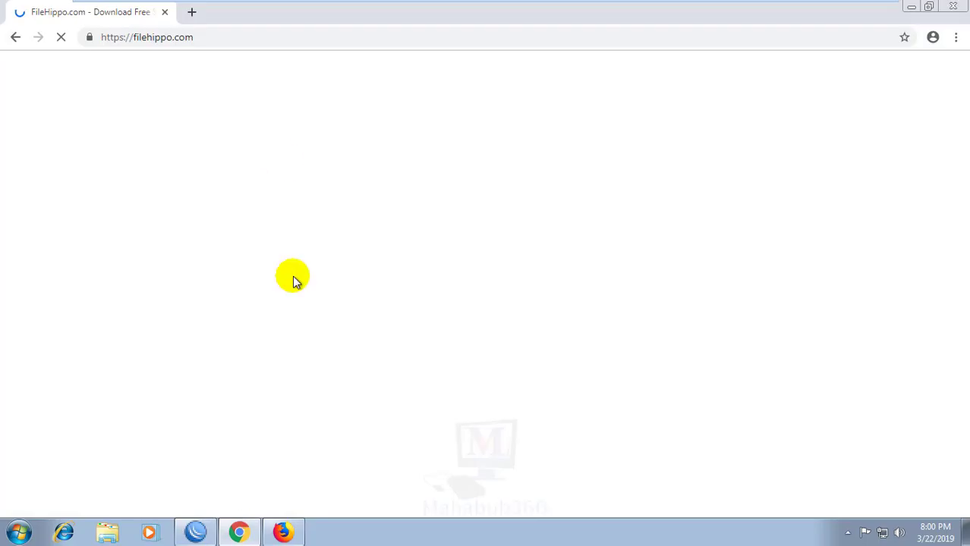
Step: Load bdjobs.com in the current Chrome tab as another test of the proxy
left_click(194, 42)
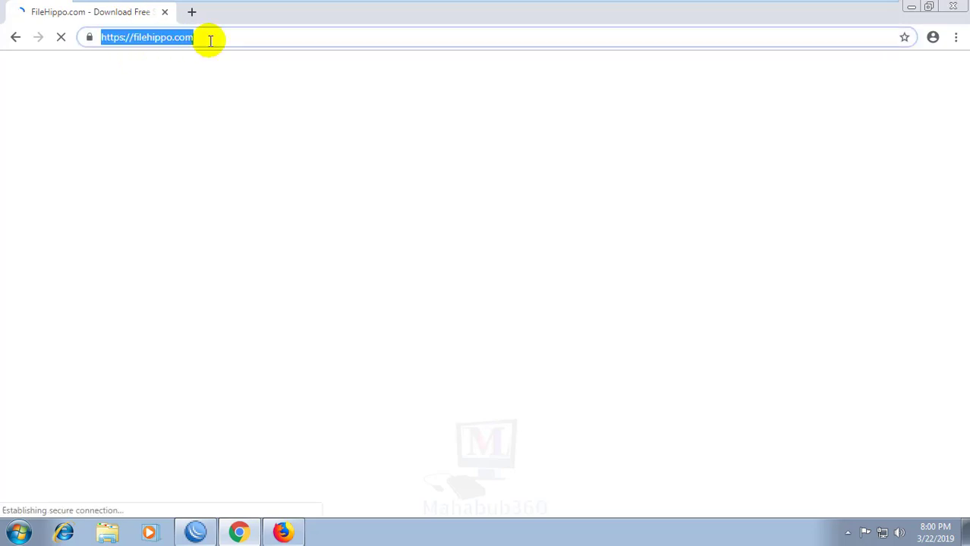
type("b")
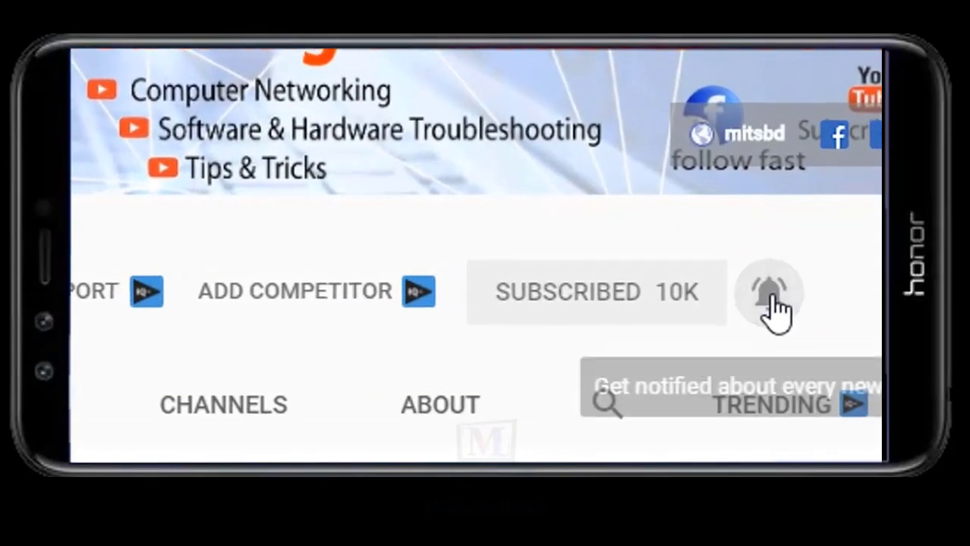
type("d")
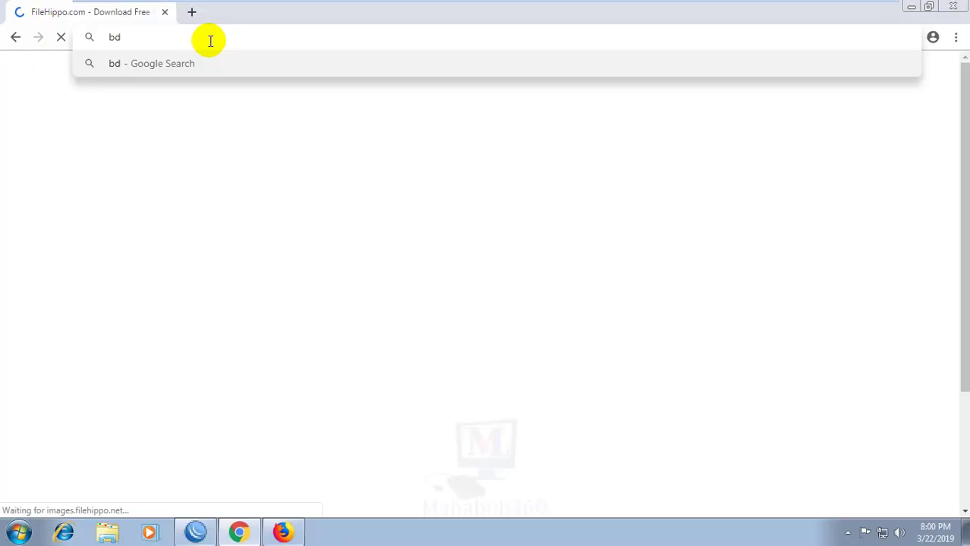
type("jobs")
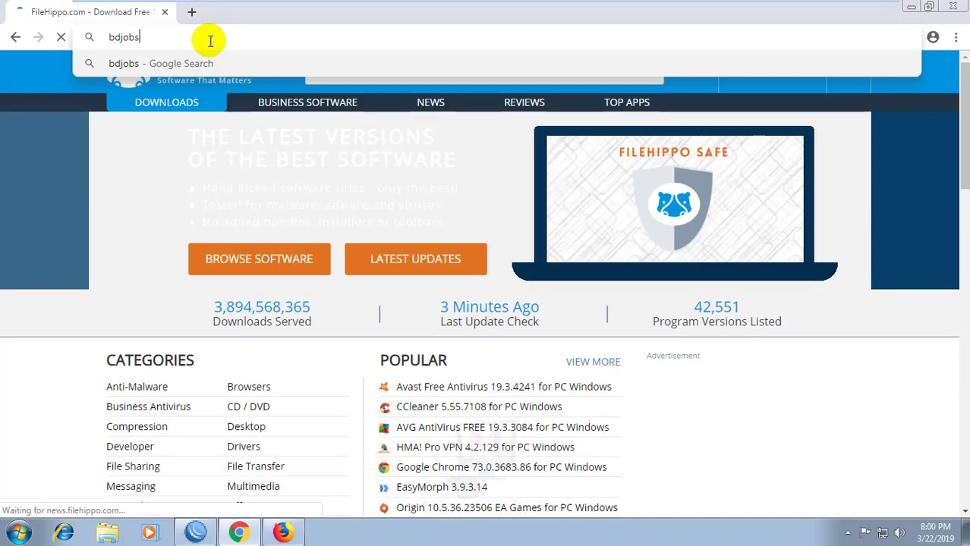
type(".com")
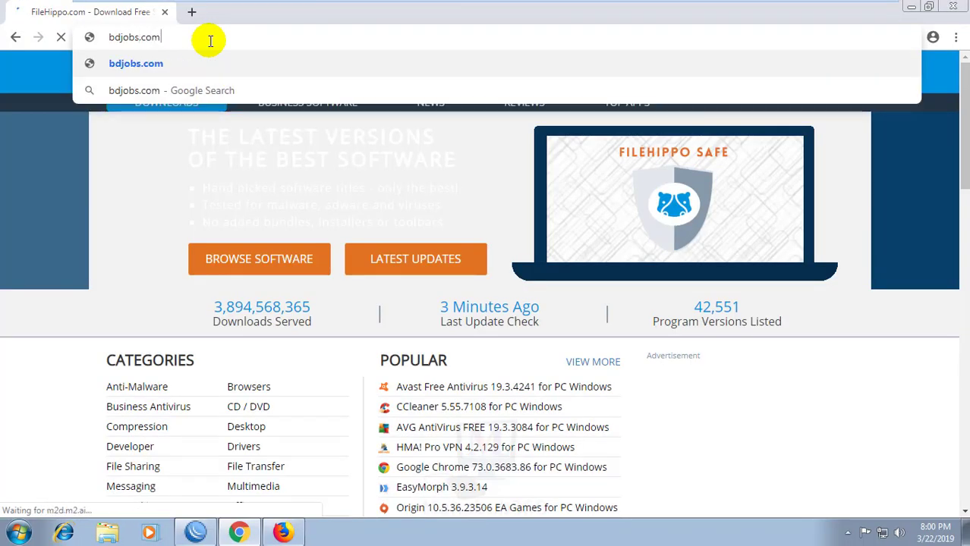
key("Return")
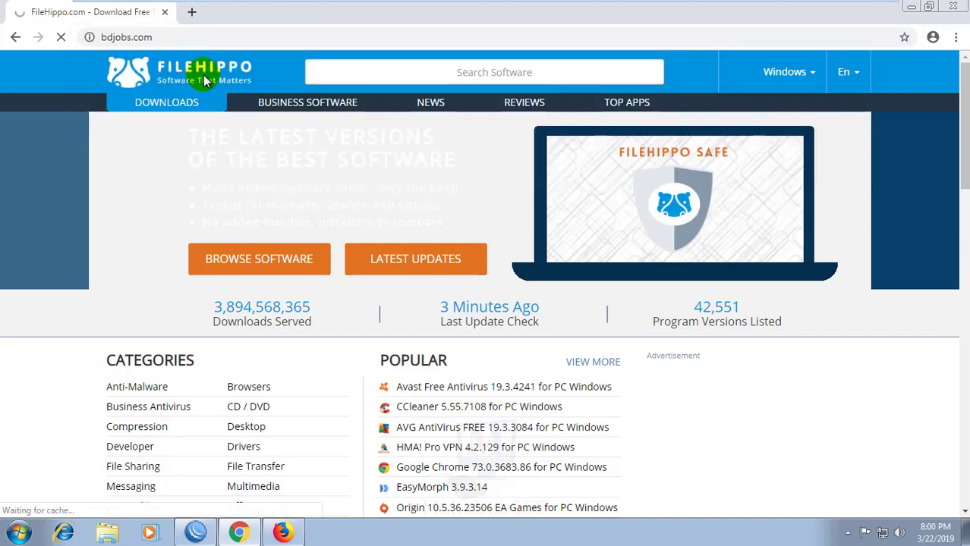
mouse_move(206, 536)
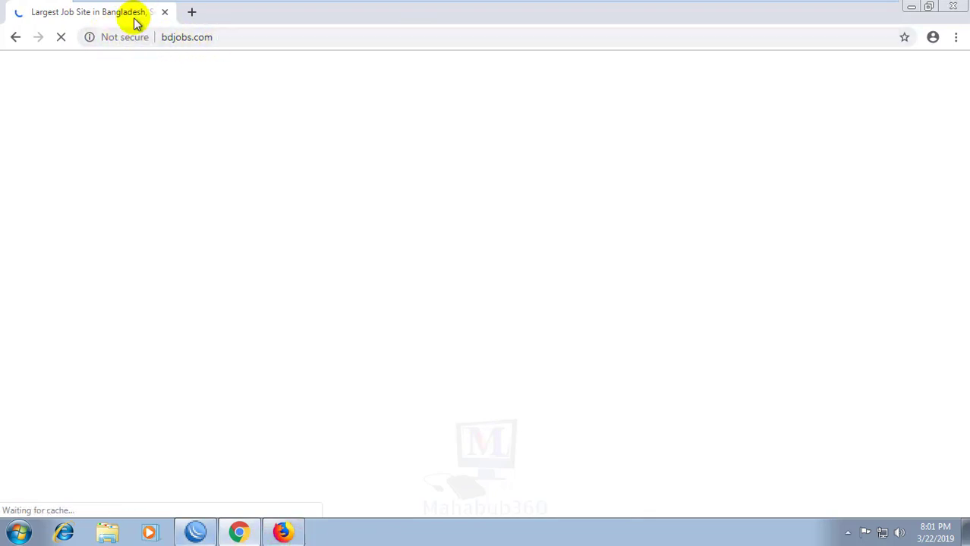
Step: Switch between WinBox and Chrome to examine the web proxy connections list while bdjobs.com loads
left_click(195, 532)
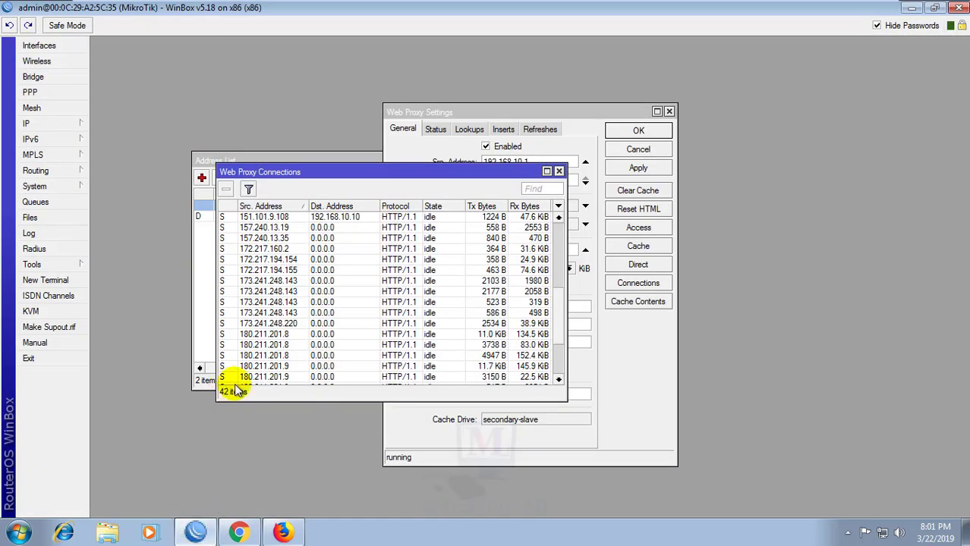
scroll(558, 318, "down", 3)
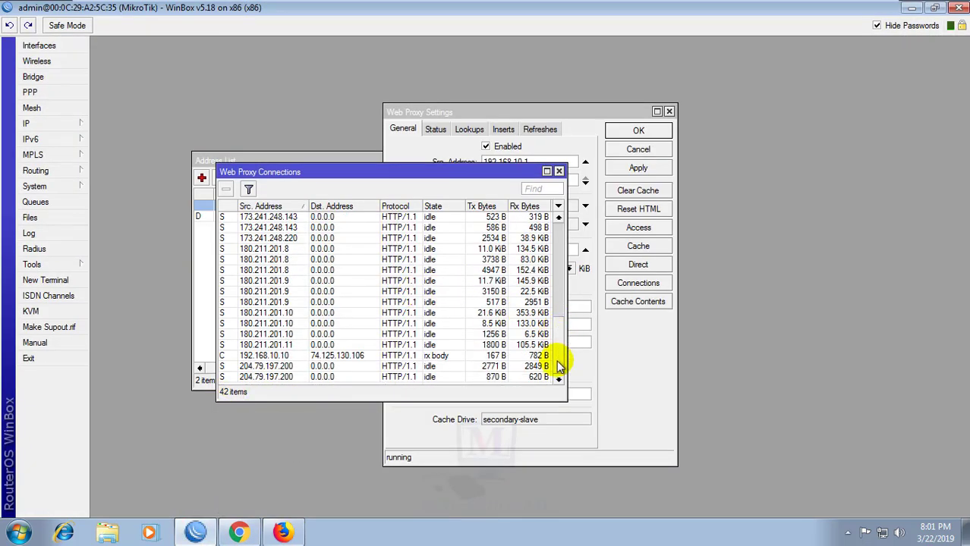
key("alt+Tab")
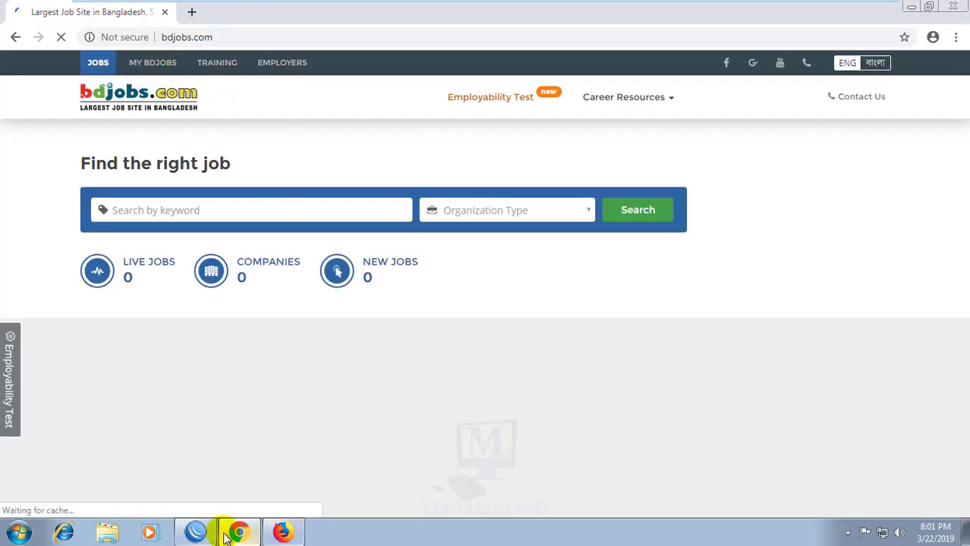
left_click(197, 530)
left_click(616, 190)
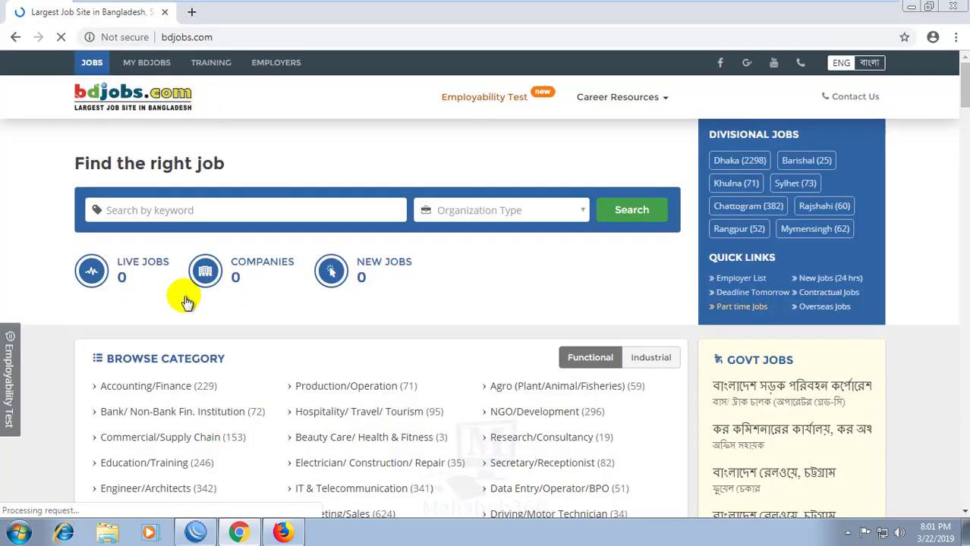
left_click(195, 534)
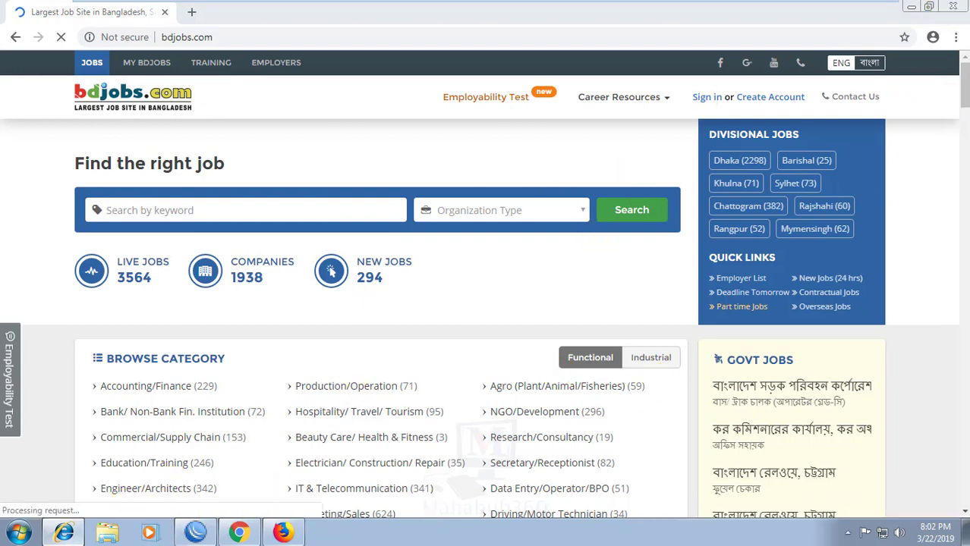
Step: Try to close the Internet Explorer window, check the web proxy connections in WinBox, and minimize WinBox
left_click(953, 8)
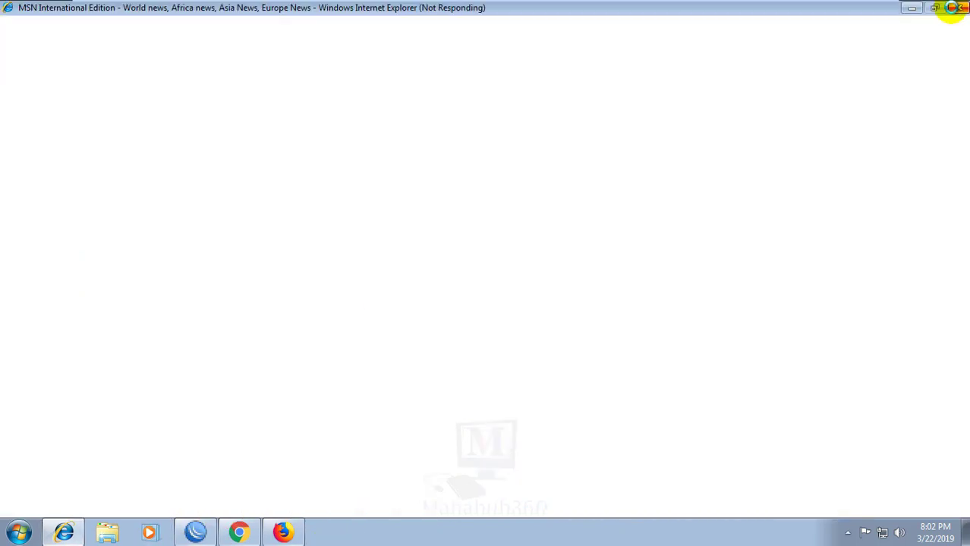
left_click(961, 9)
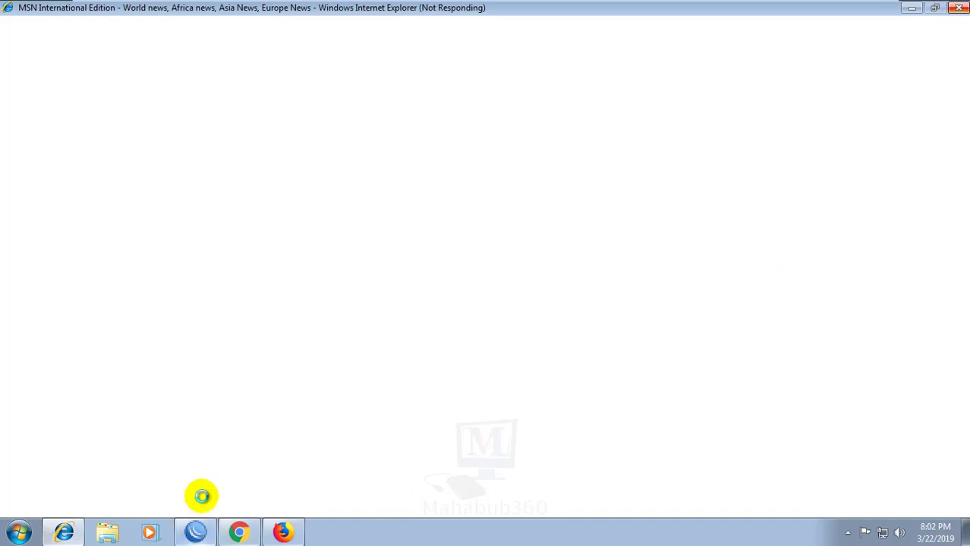
mouse_move(228, 528)
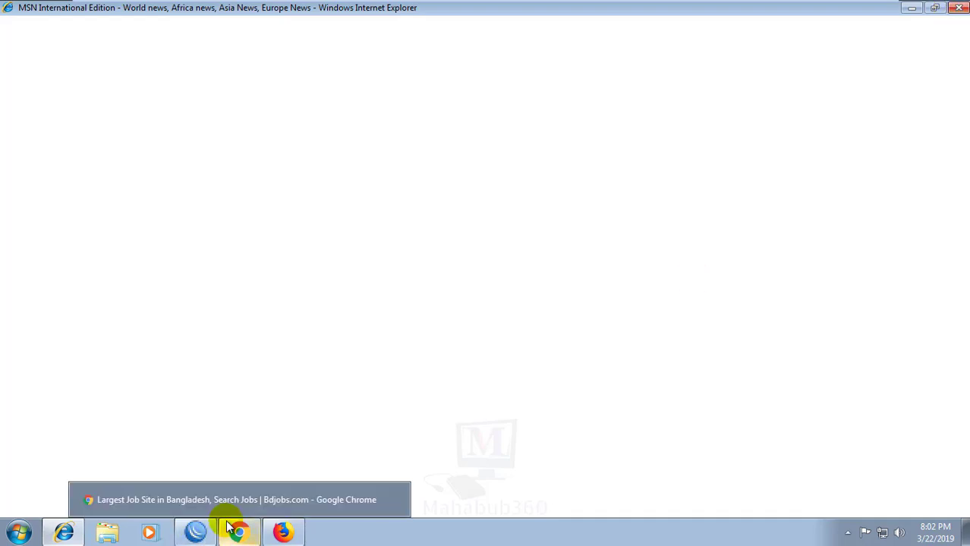
left_click(193, 531)
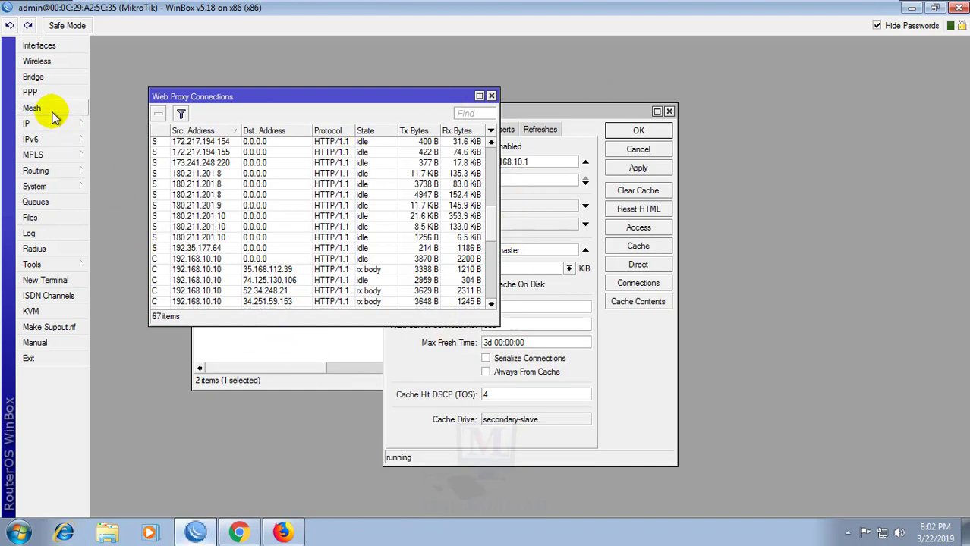
left_click(911, 8)
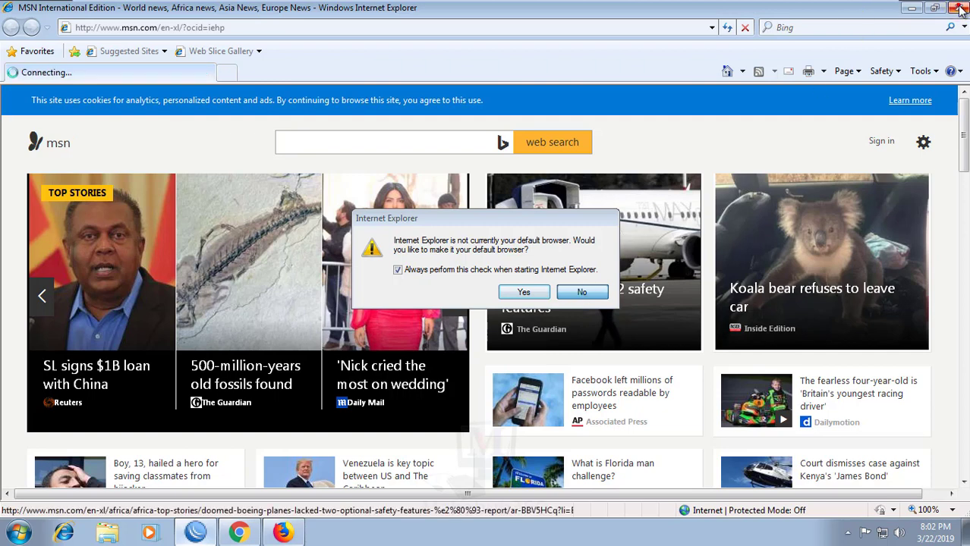
Step: Decline making Internet Explorer the default browser, and clear the open browser and WinBox windows from the desktop
left_click(581, 292)
left_click(574, 308)
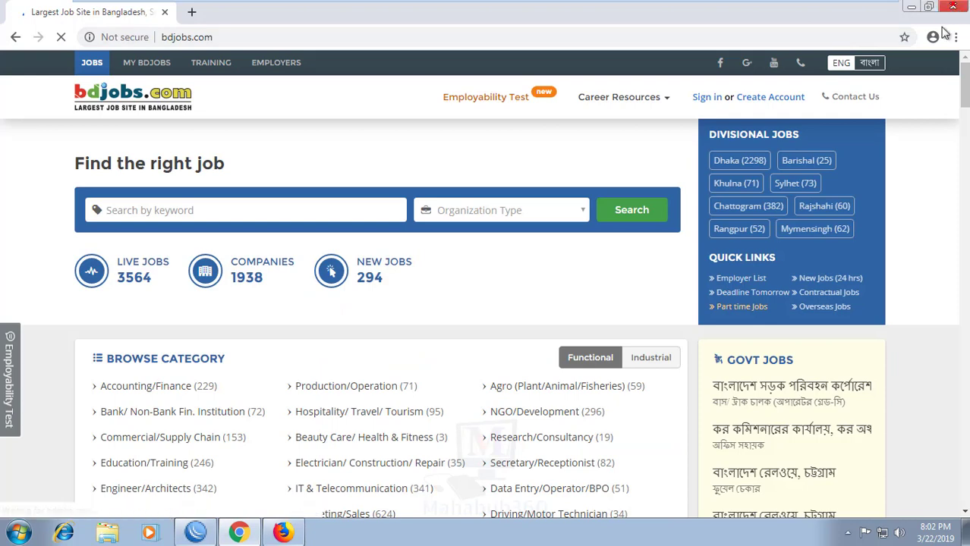
left_click(279, 529)
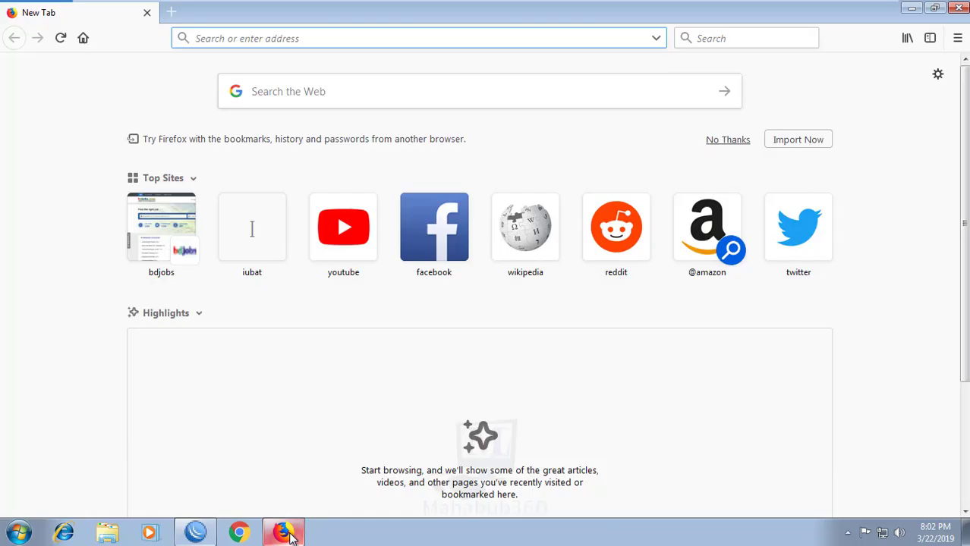
left_click(959, 8)
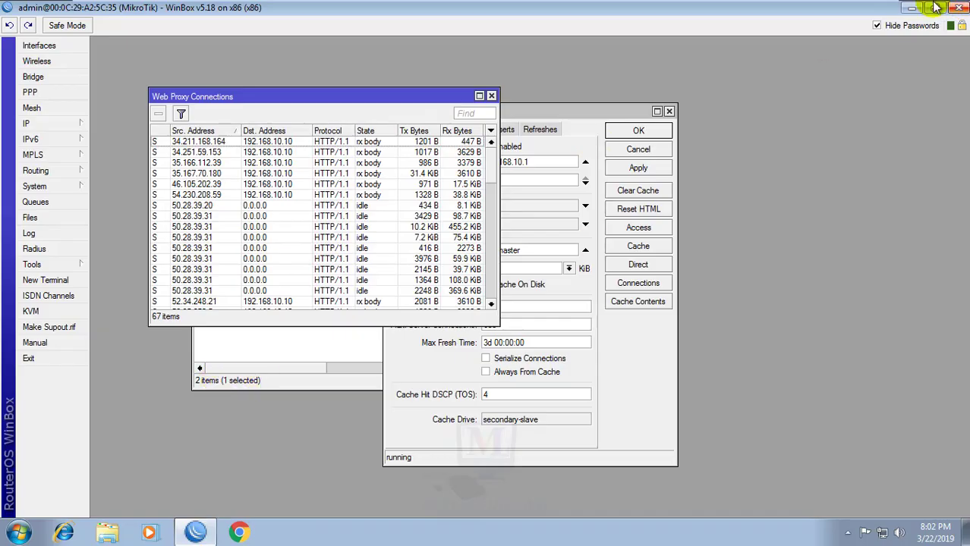
left_click(909, 9)
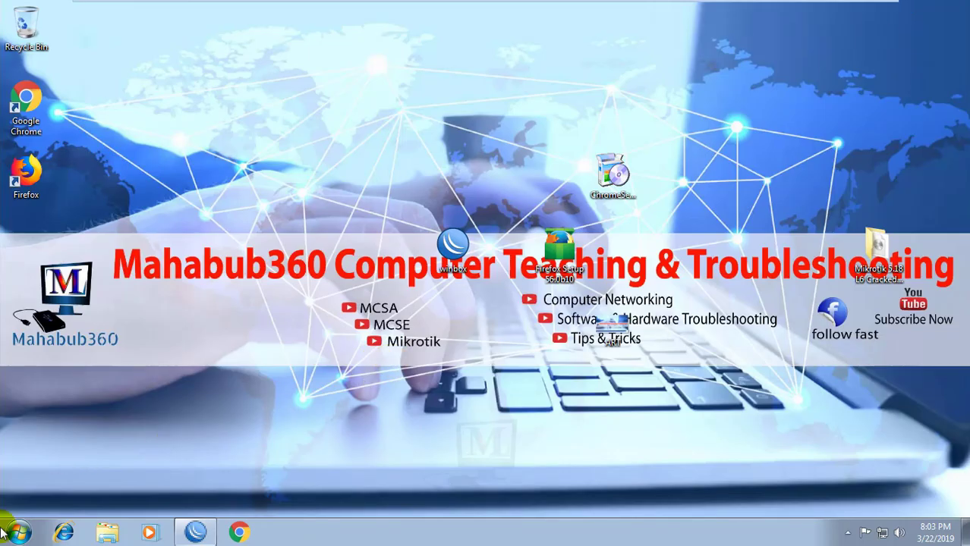
Step: Switch to Internet Explorer and open the homepage options under Control Panel's Network and Internet settings
left_click(64, 533)
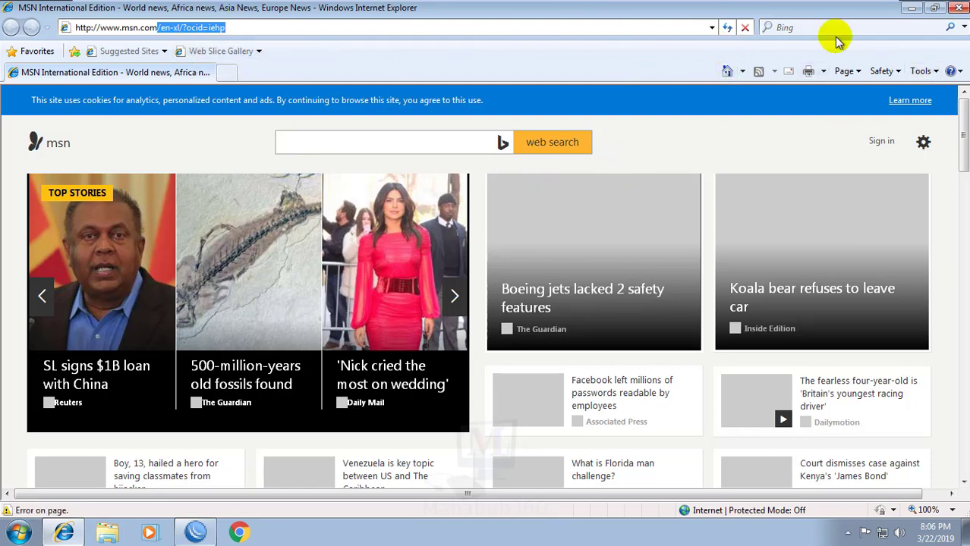
left_click(18, 534)
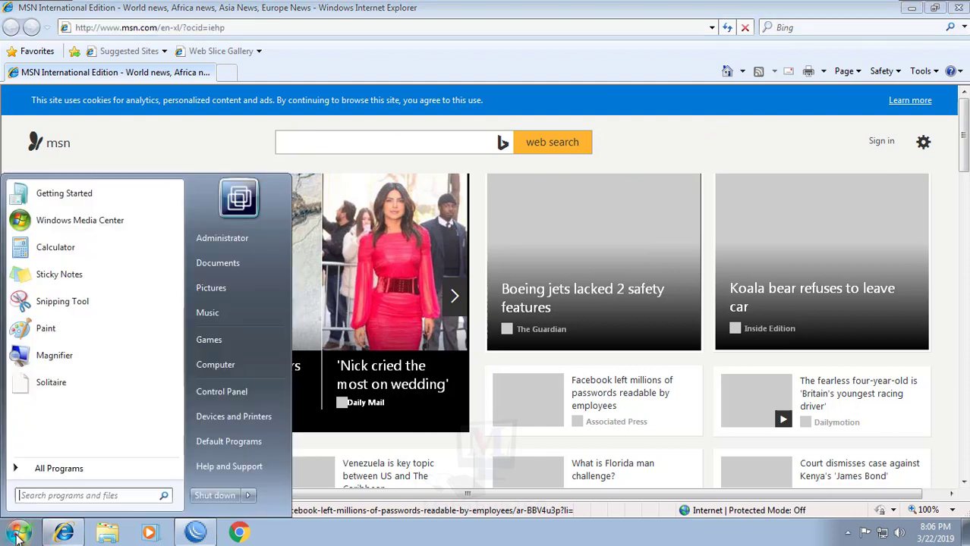
left_click(226, 399)
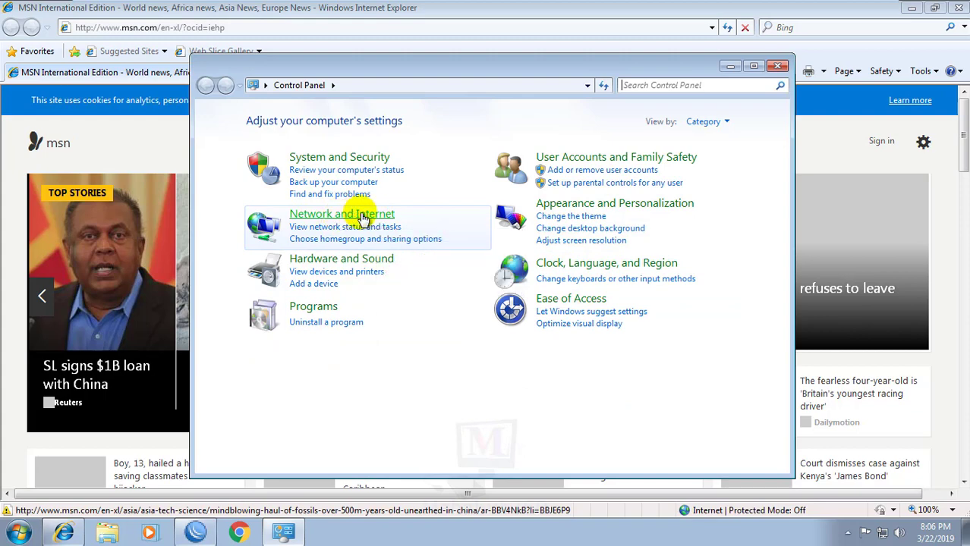
left_click(336, 216)
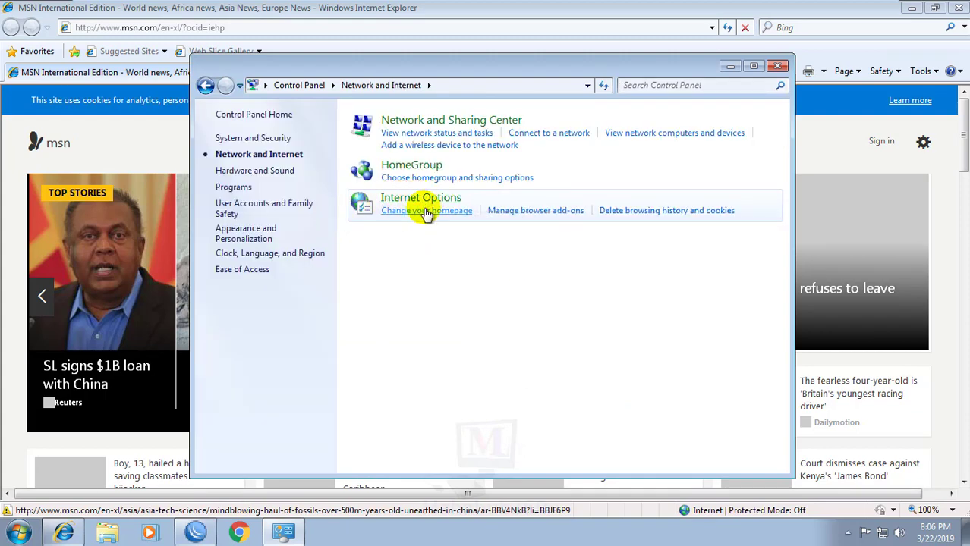
left_click(427, 211)
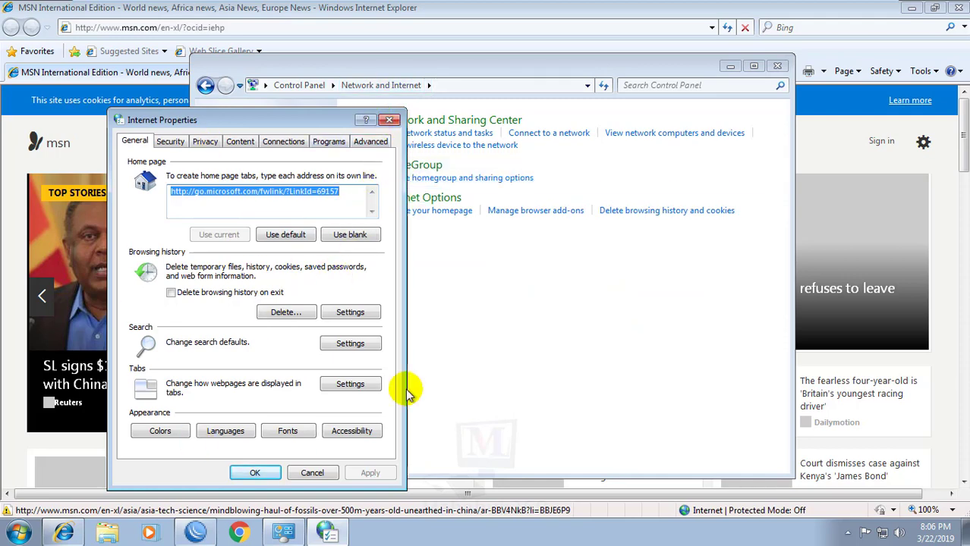
Step: Turn off the proxy server for the LAN in Internet Explorer's Internet Options and save the change
left_click(931, 70)
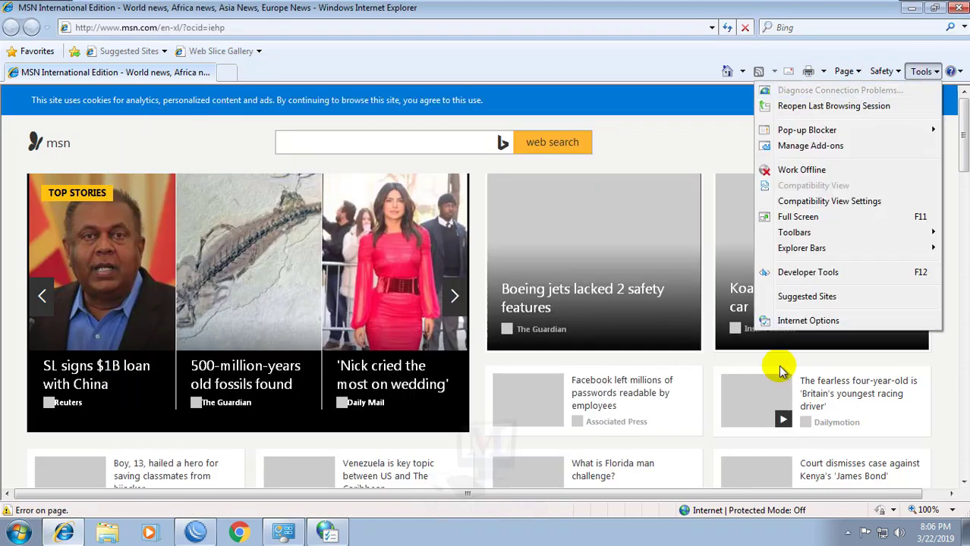
left_click(800, 322)
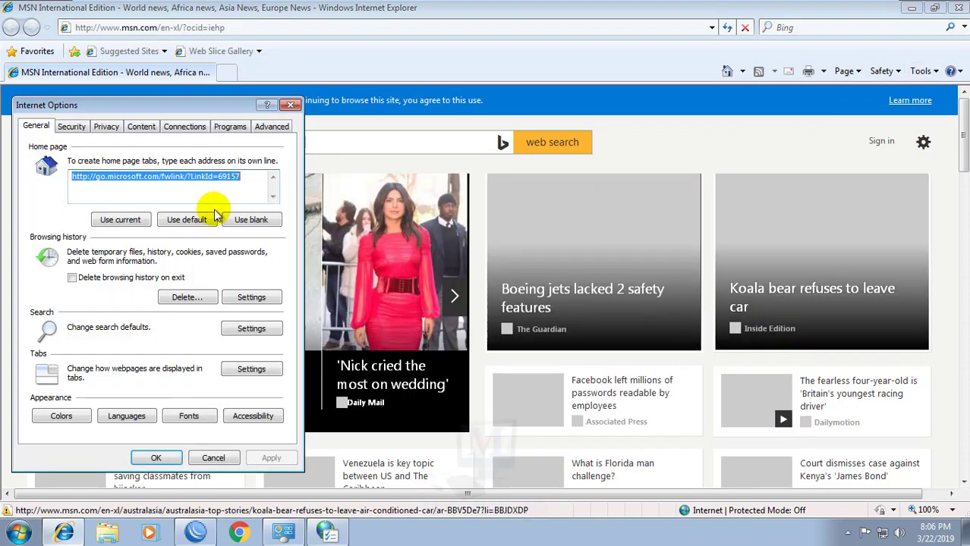
left_click(184, 129)
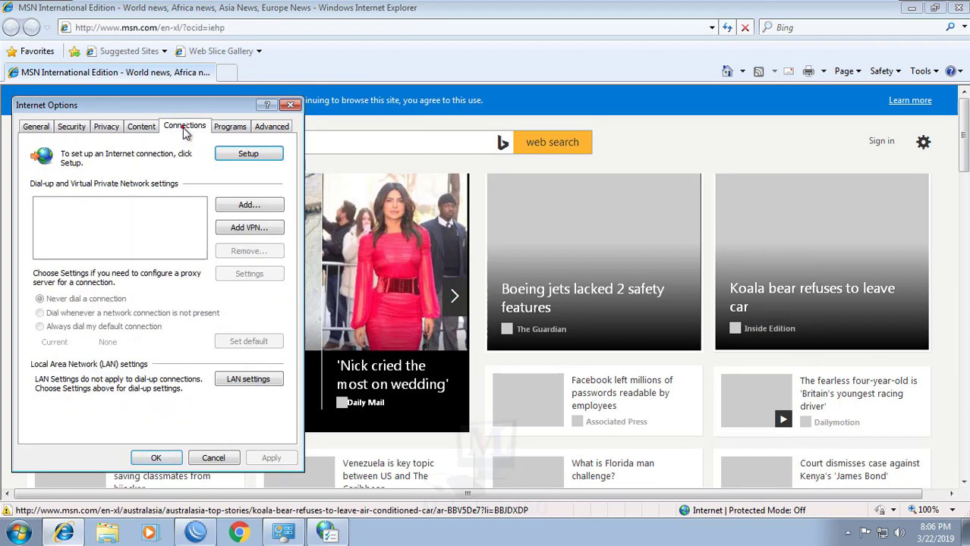
left_click(256, 383)
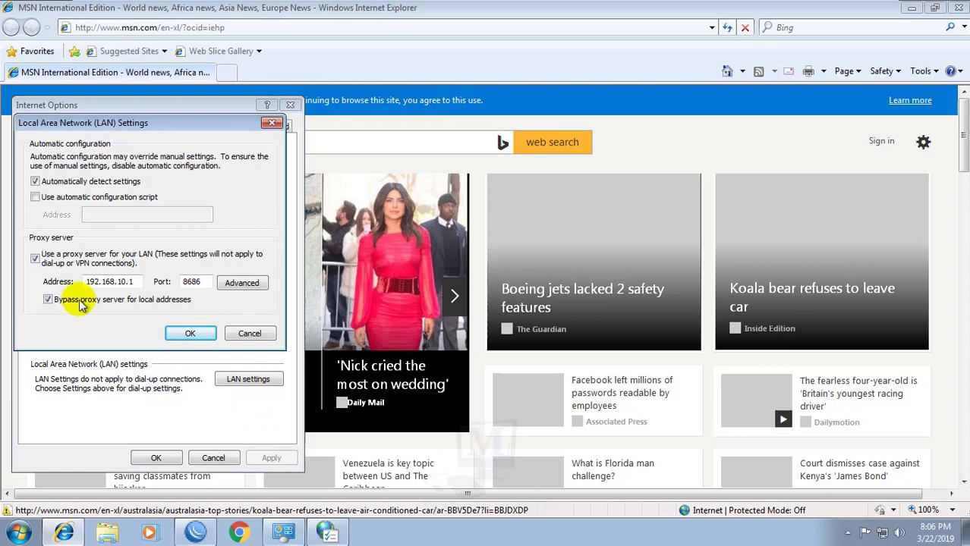
left_click(35, 259)
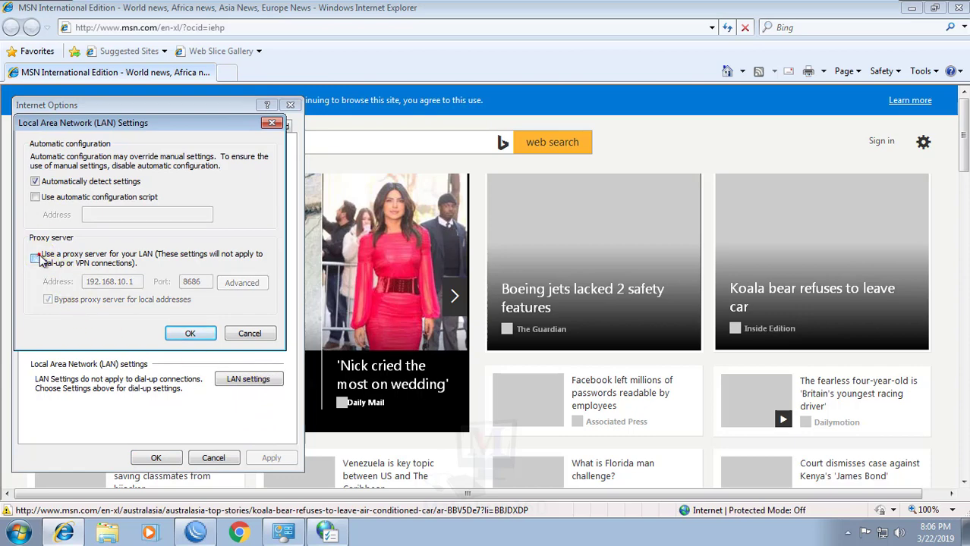
left_click(190, 333)
left_click(158, 458)
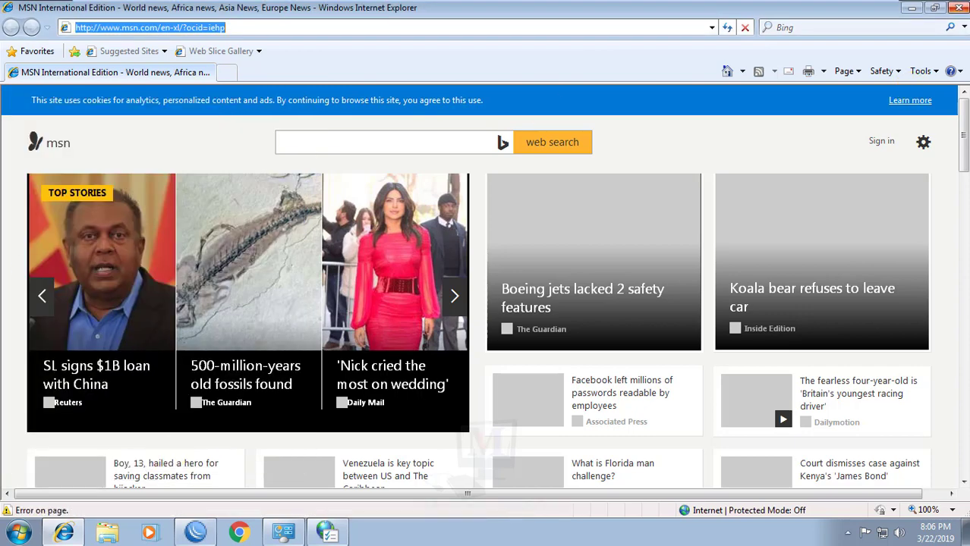
Step: Close Internet Explorer, the Internet Properties dialog and the Control Panel window
left_click(957, 10)
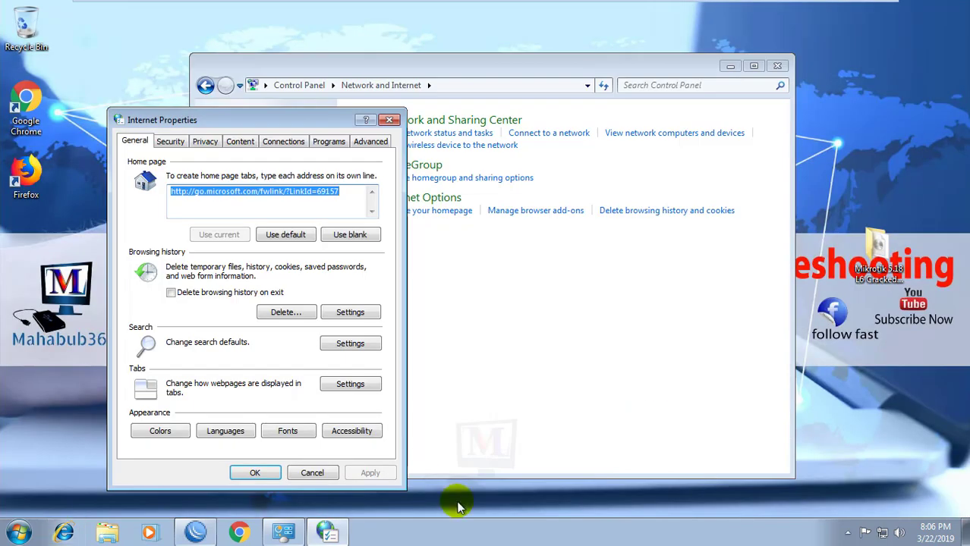
left_click(250, 470)
left_click(779, 66)
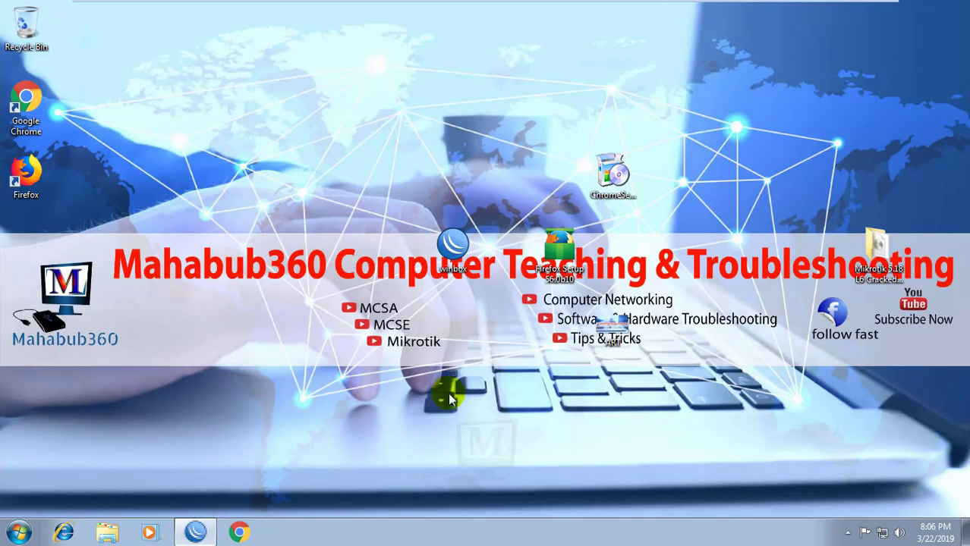
Step: Switch to WinBox, examine the remaining web proxy connections, and close the connections and Web Proxy Settings windows
left_click(193, 533)
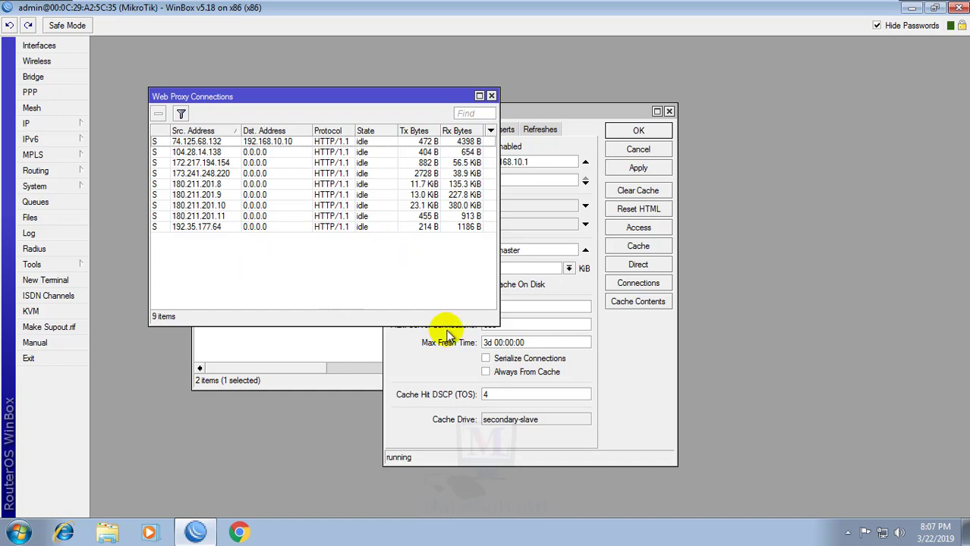
left_click(491, 96)
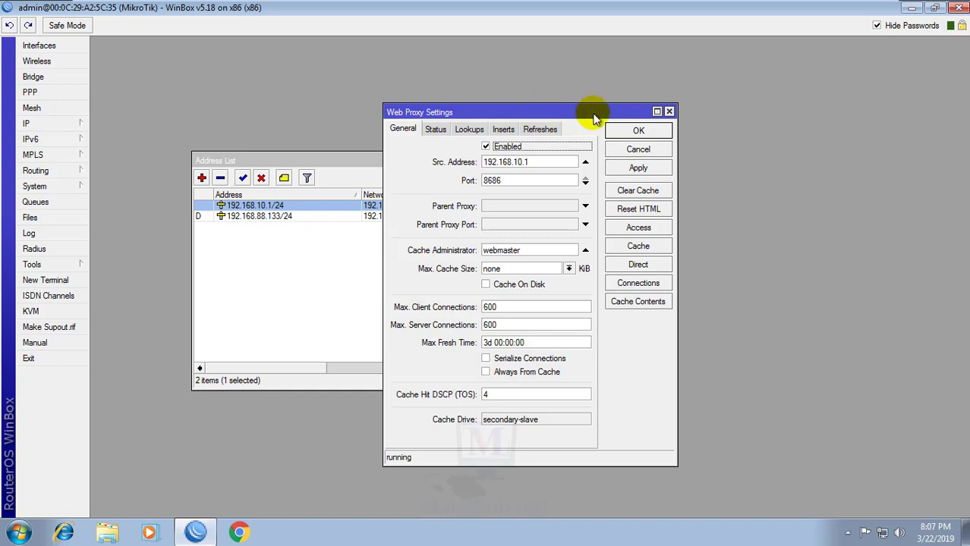
left_click(667, 112)
Step: Create a new NAT rule in the IP firewall and set its chain to dstnat
left_click(42, 123)
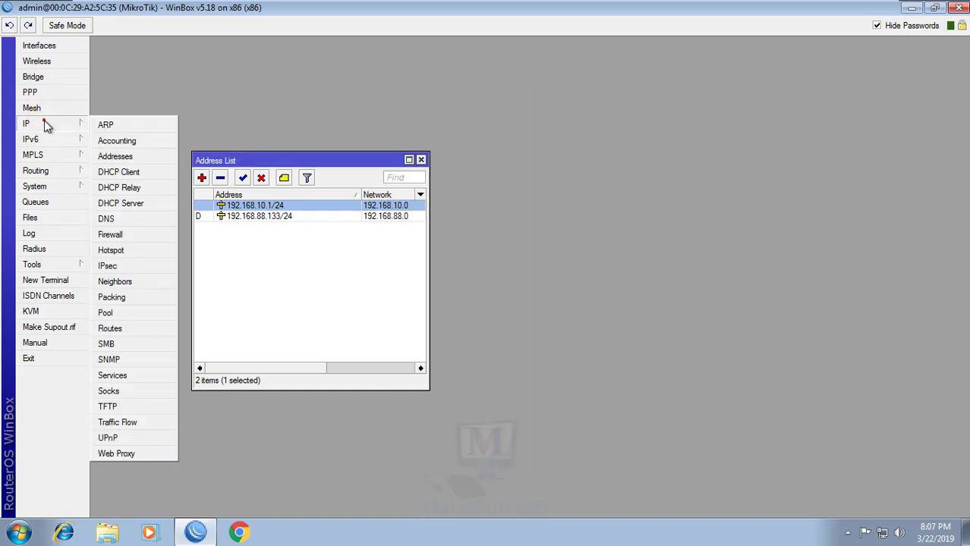
left_click(114, 235)
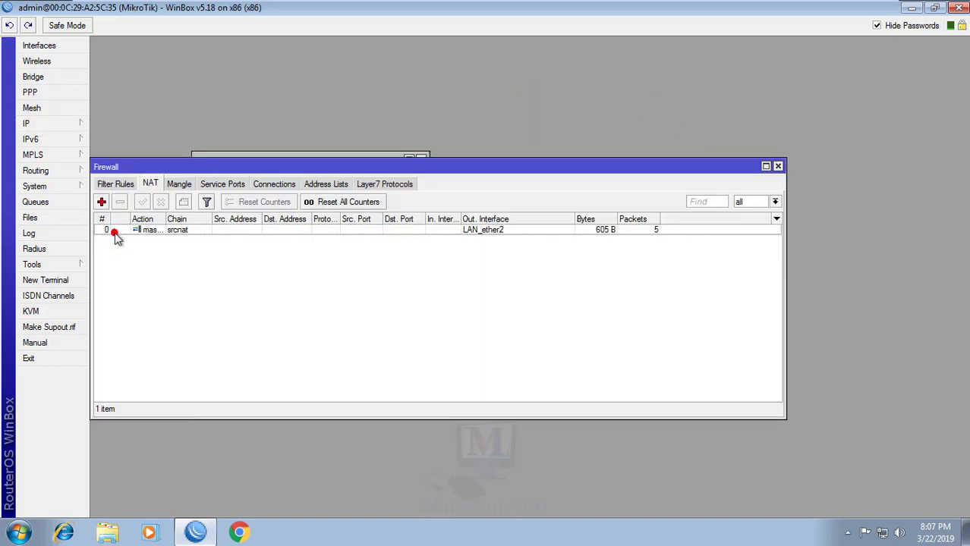
left_click(170, 232)
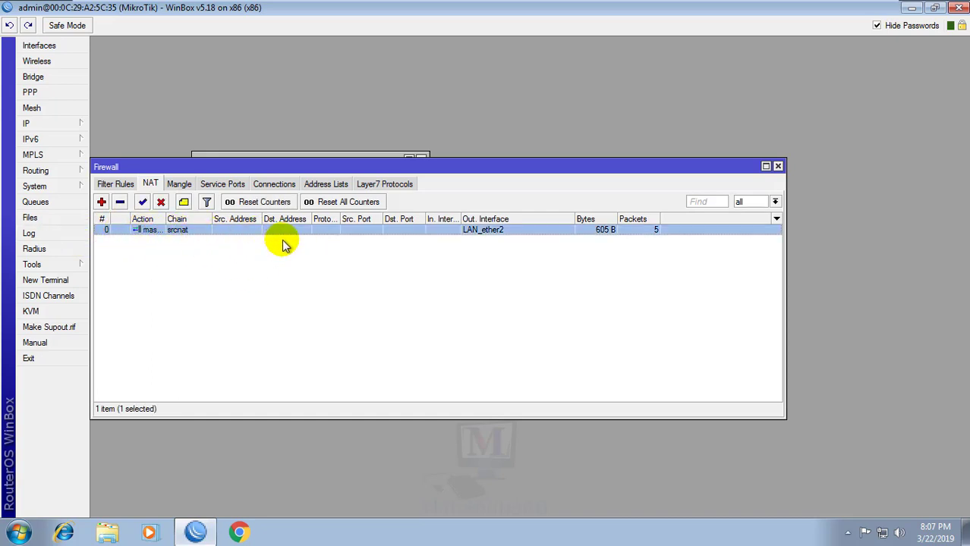
left_click(102, 203)
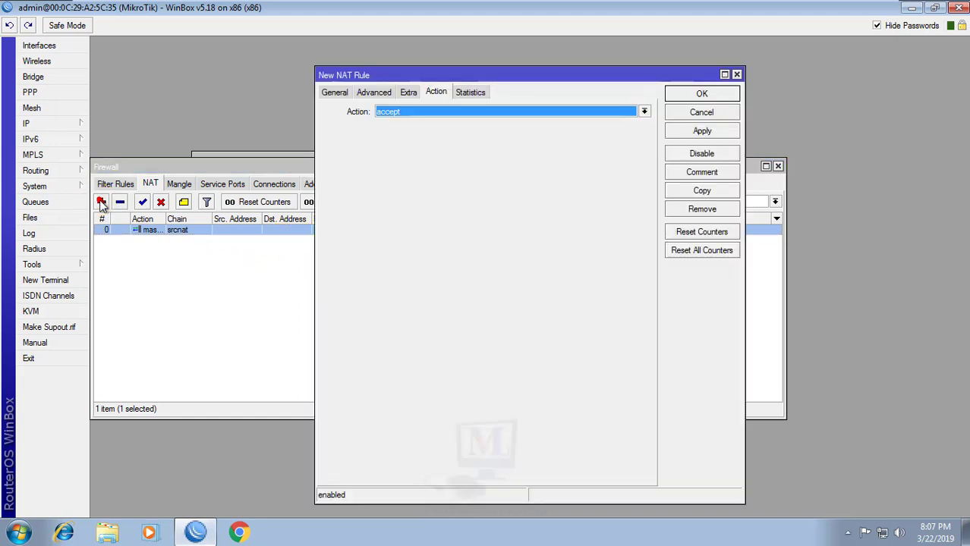
left_click(336, 94)
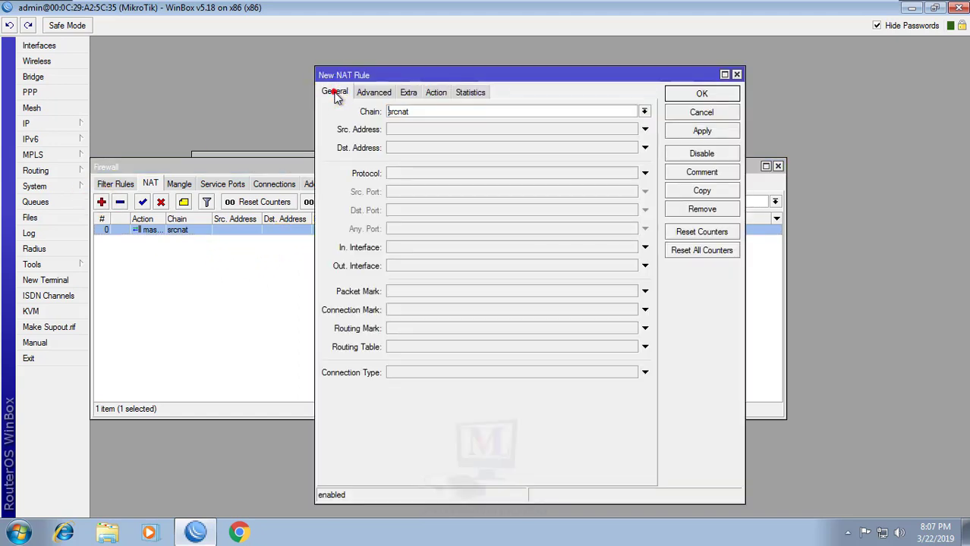
left_click(644, 112)
left_click(406, 127)
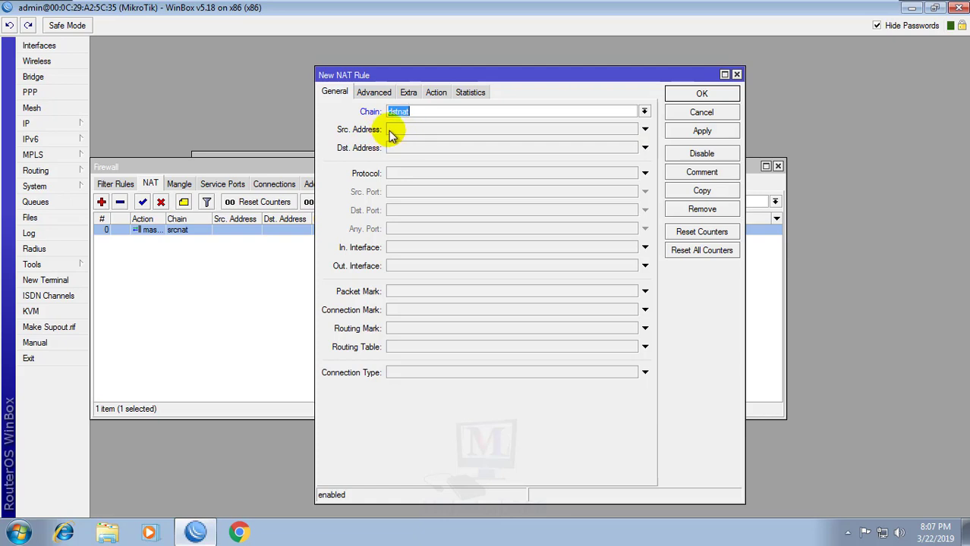
Step: Set the NAT rule's source address to 192.168.10.0/24, its protocol to 6 (tcp) and its destination port to 80
left_click(463, 133)
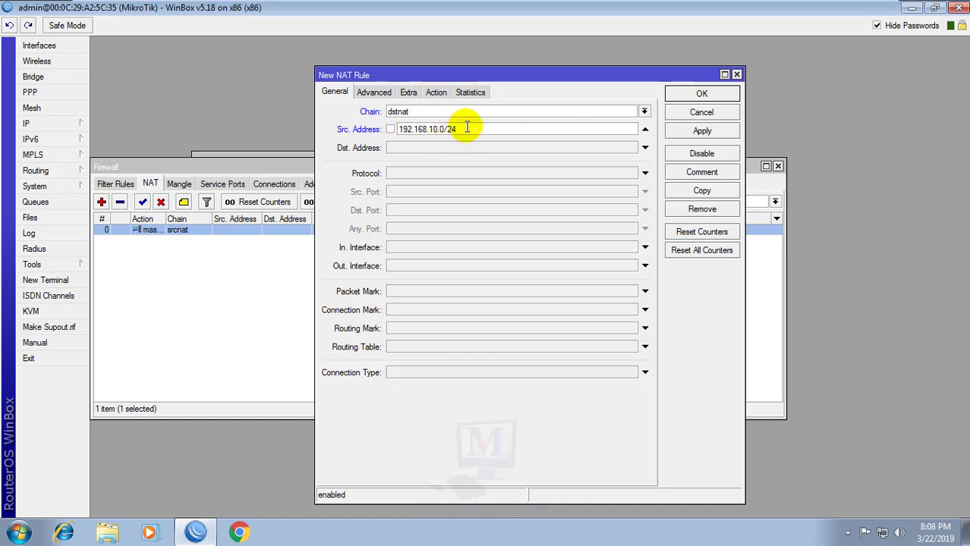
left_click_drag(477, 129, 414, 129)
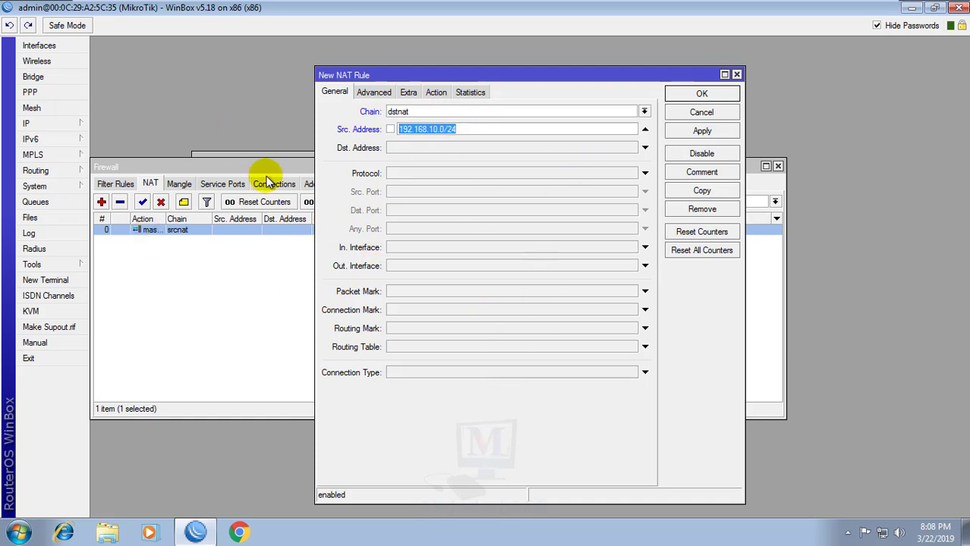
left_click_drag(459, 69, 459, 82)
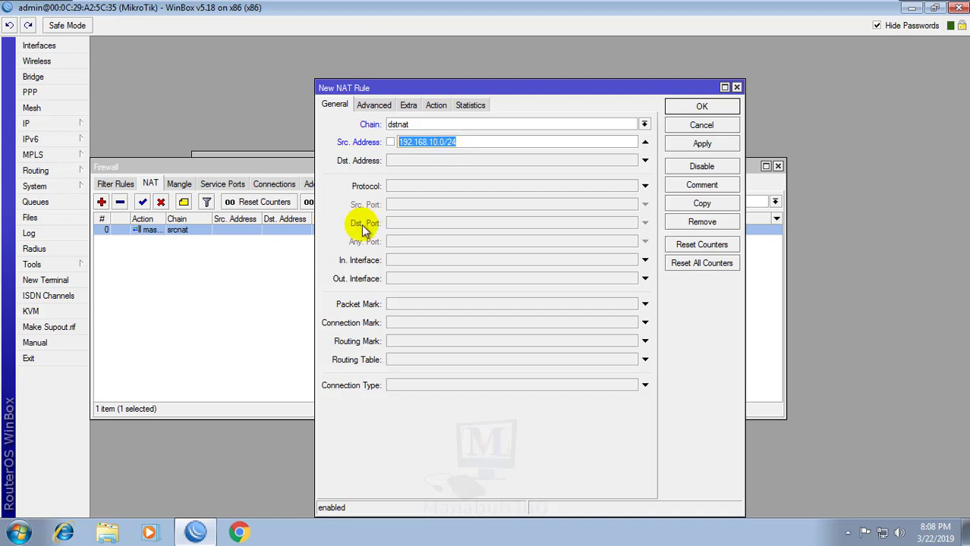
left_click(402, 187)
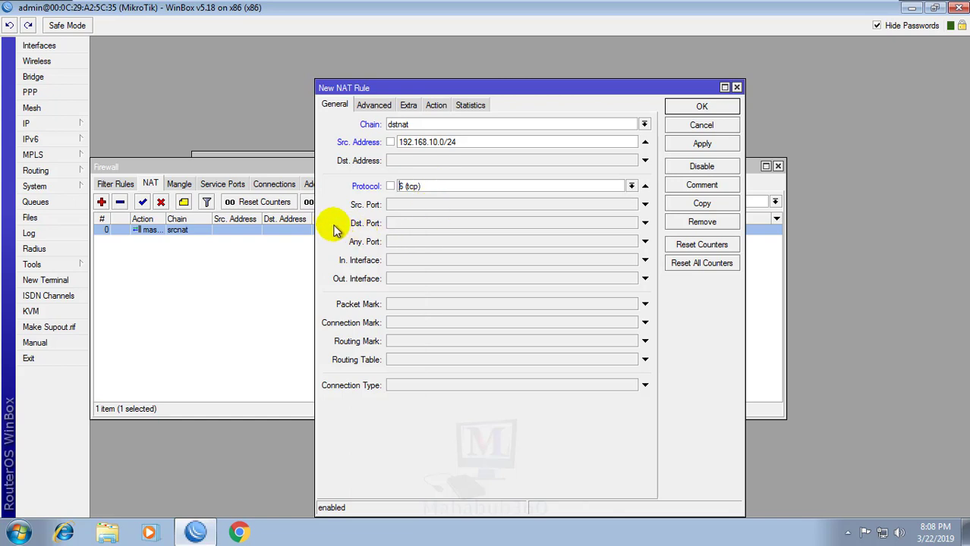
left_click(418, 223)
type("80")
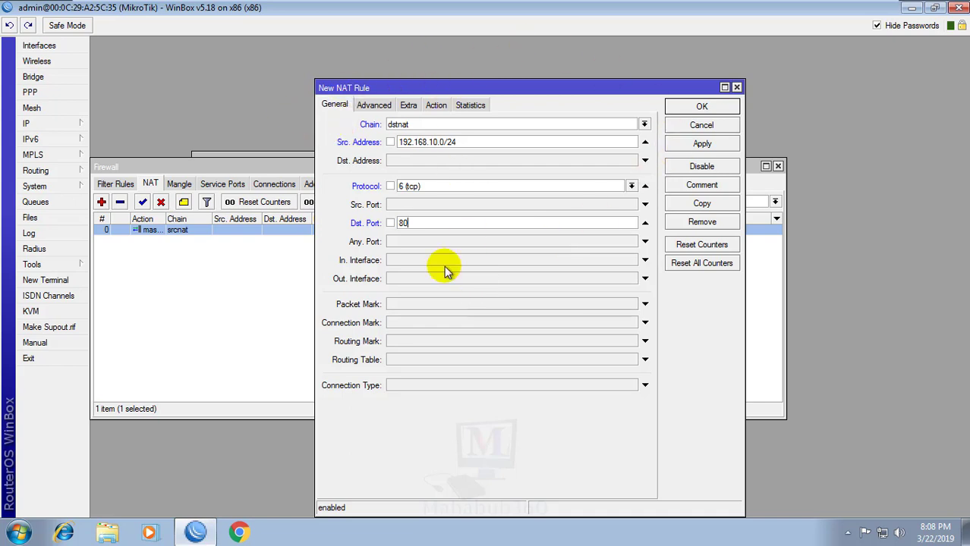
Step: Set the NAT rule's action to redirect with To Ports 8686
left_click(436, 106)
left_click(403, 126)
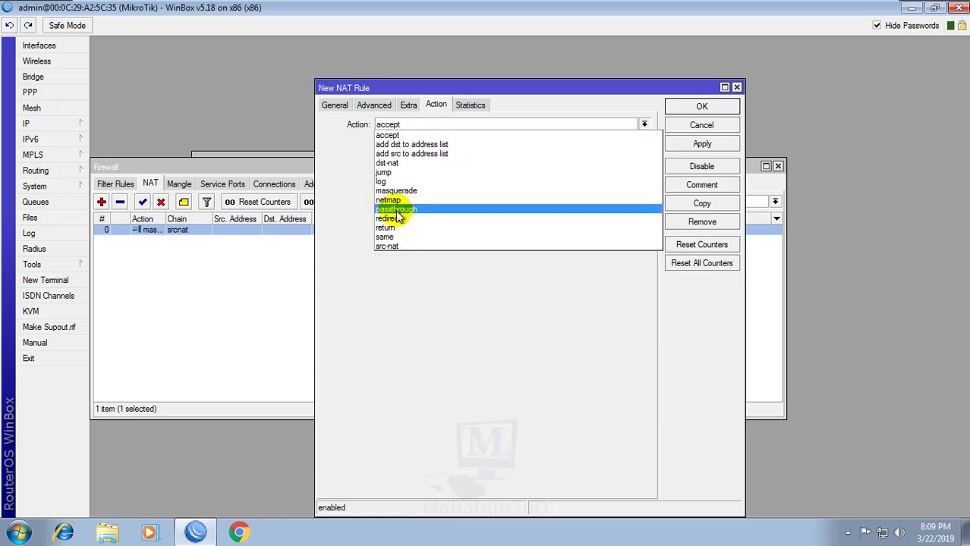
left_click(387, 220)
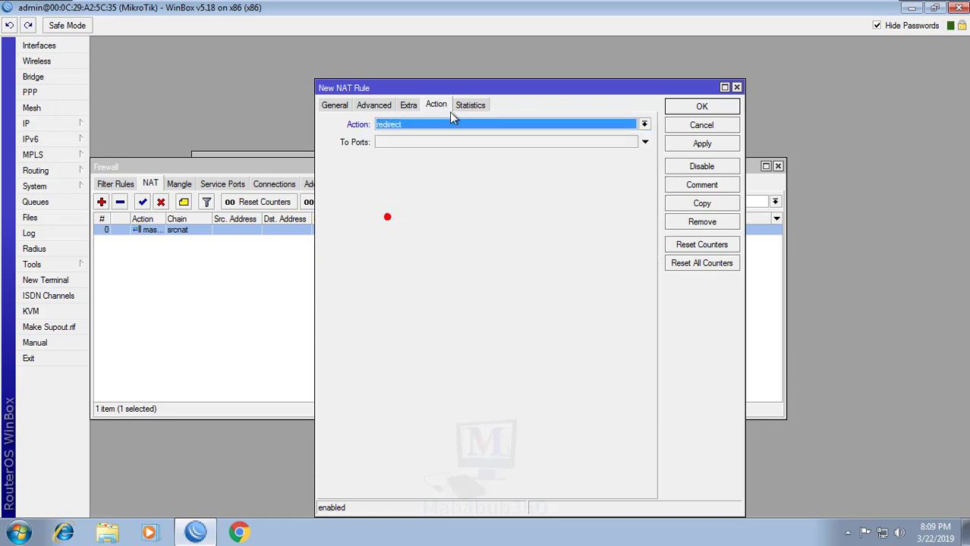
left_click(389, 144)
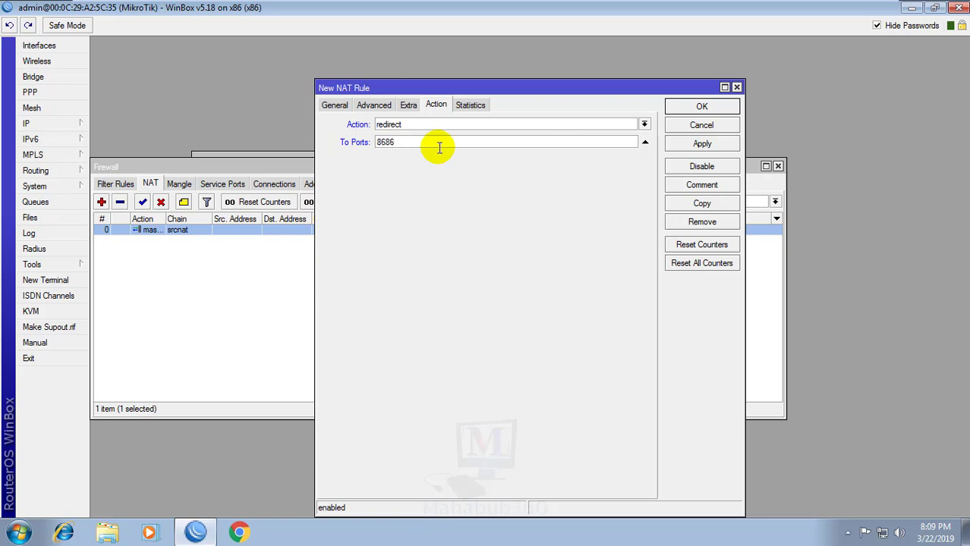
double_click(402, 142)
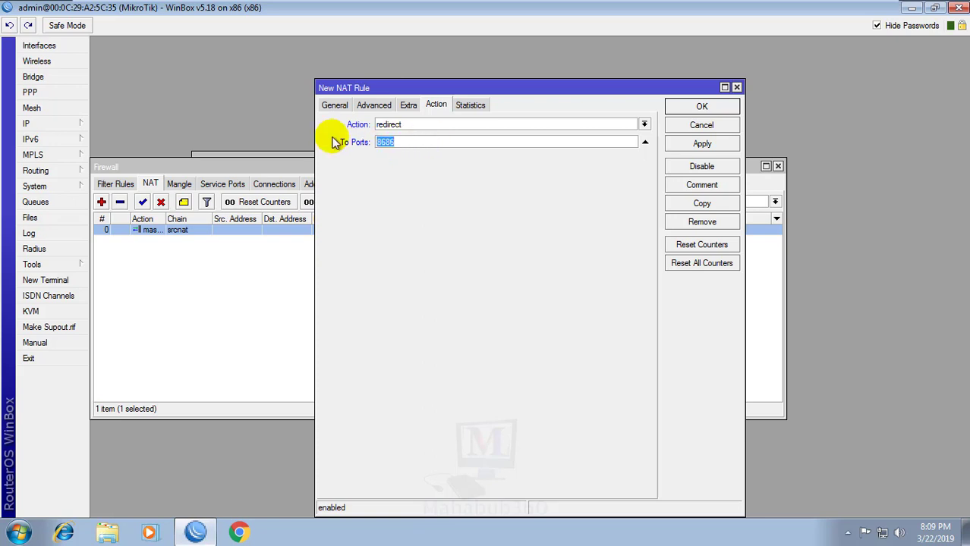
Step: Check the port in the Web Proxy Settings against the NAT rule's redirect port
left_click(60, 123)
left_click(120, 453)
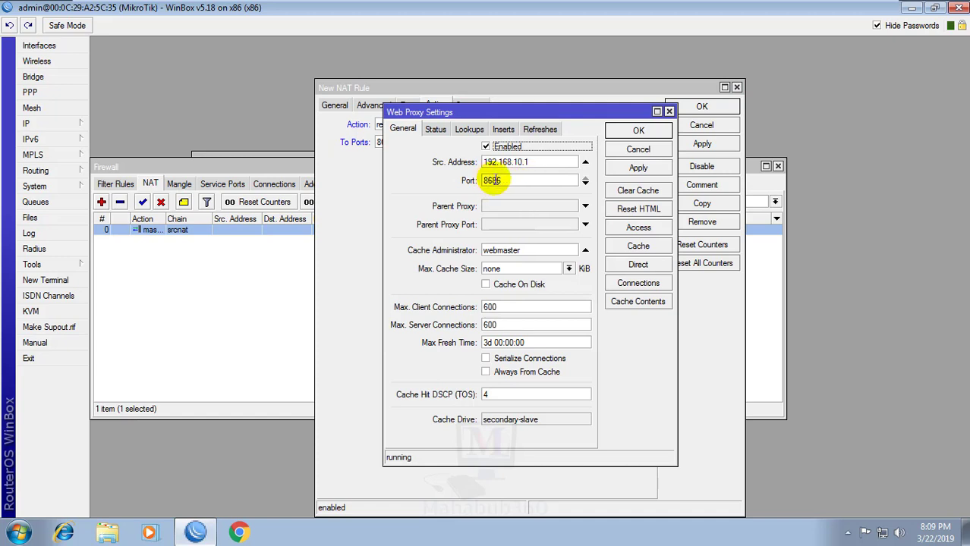
left_click(668, 111)
left_click(410, 141)
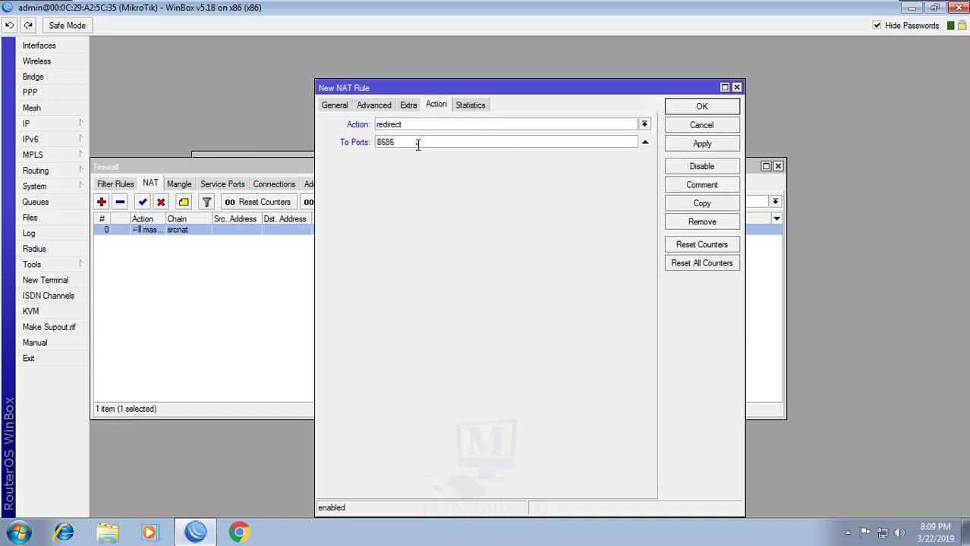
Step: Review the NAT rule's source address and re-enter 80 as its destination port
left_click(342, 104)
double_click(466, 142)
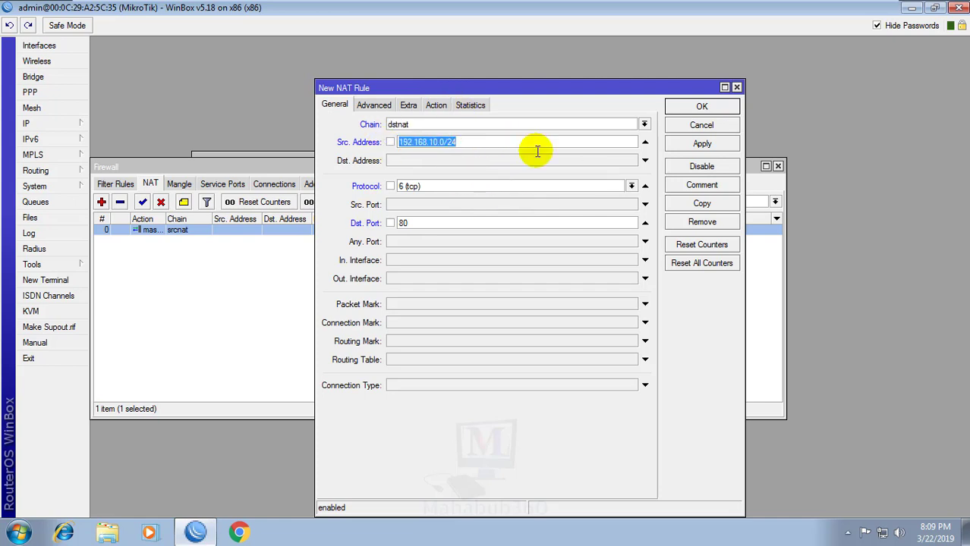
left_click(419, 224)
double_click(436, 224)
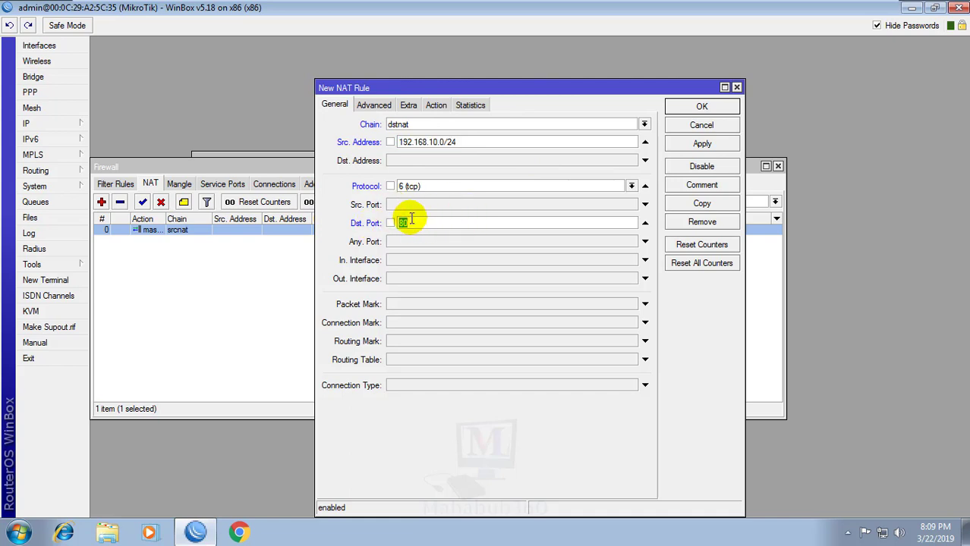
type("80")
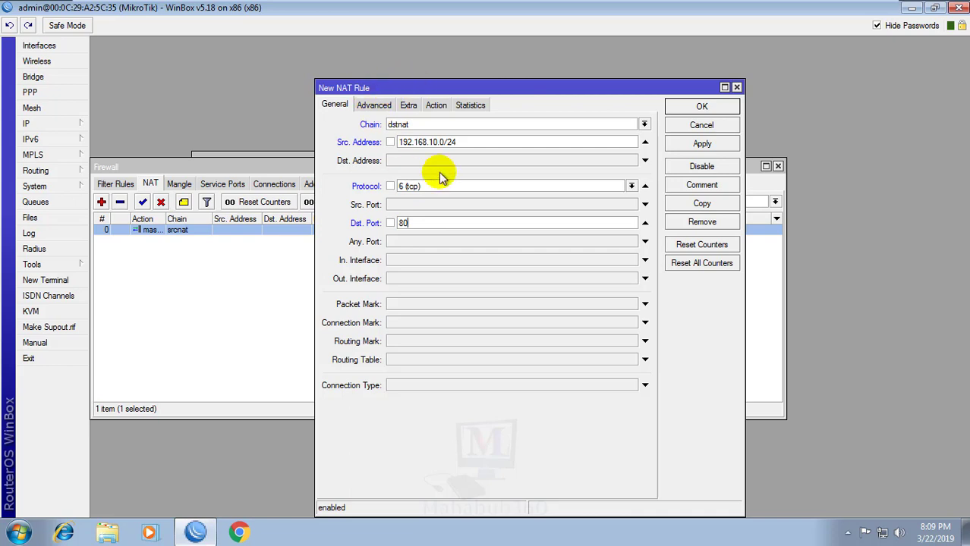
Step: Compare the rule's redirect port with the Web Proxy Settings once more and save the NAT rule
left_click(436, 105)
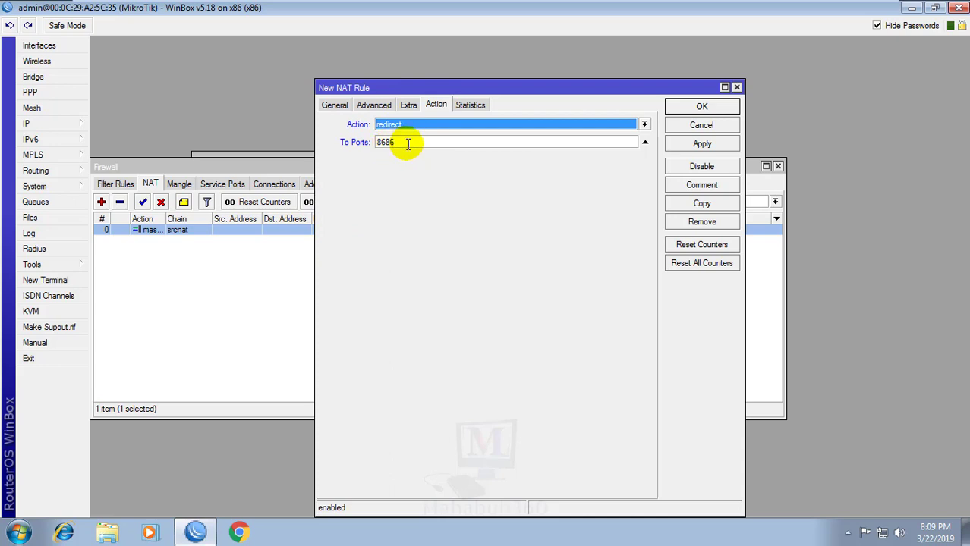
left_click(71, 123)
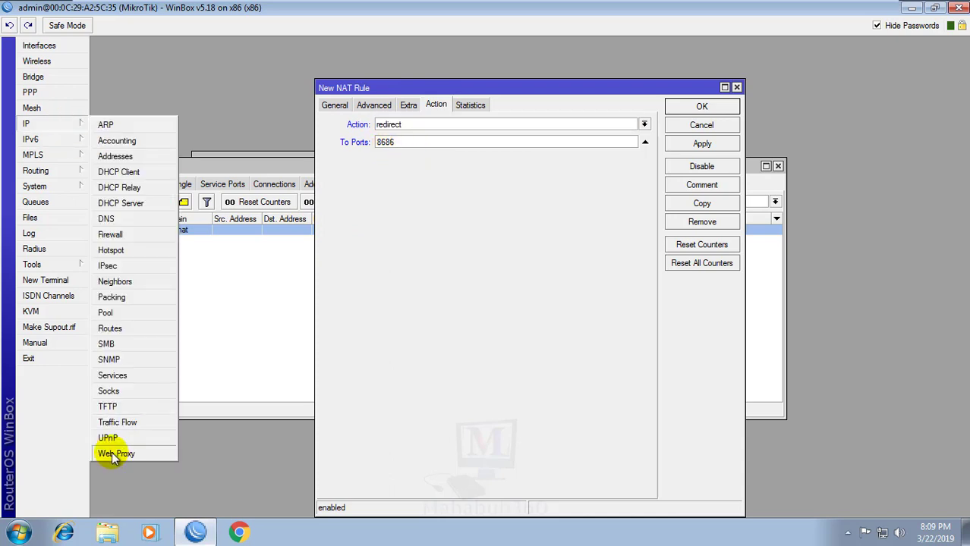
left_click(114, 454)
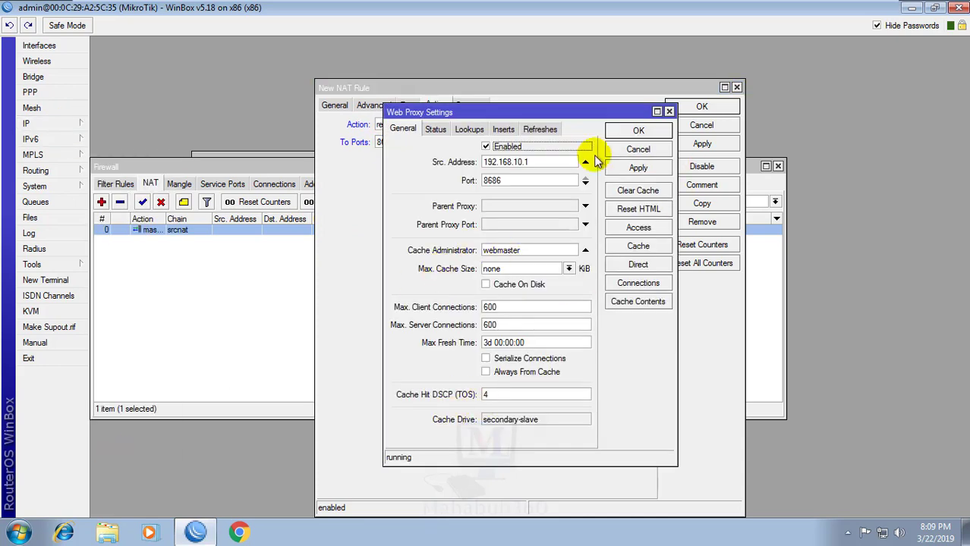
left_click(669, 112)
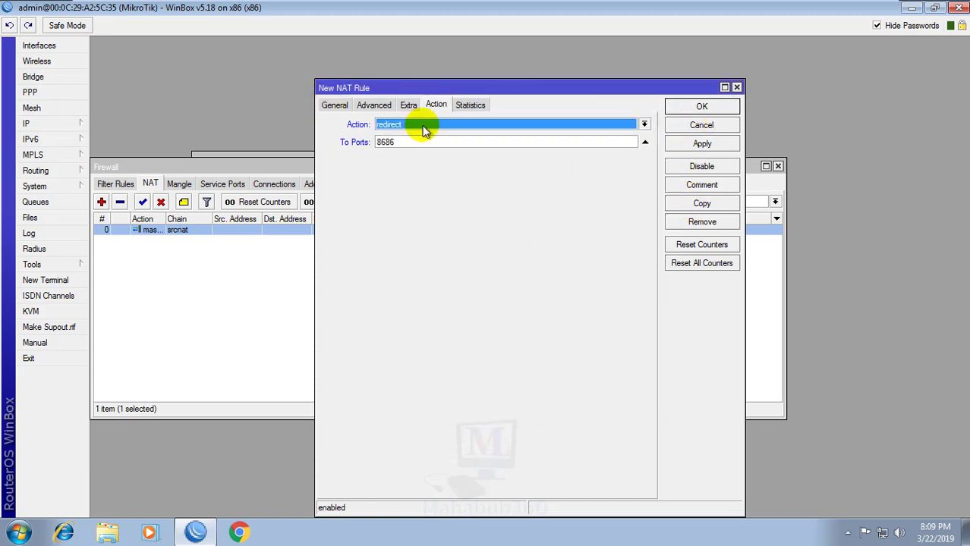
left_click(702, 106)
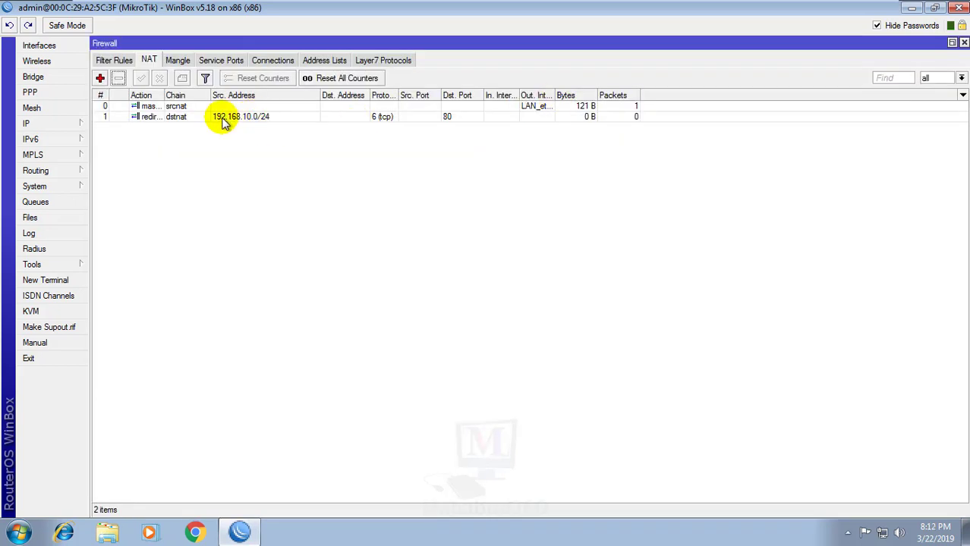
Step: Widen the Action column in the NAT rule list so the full action names can be read
left_click(223, 118)
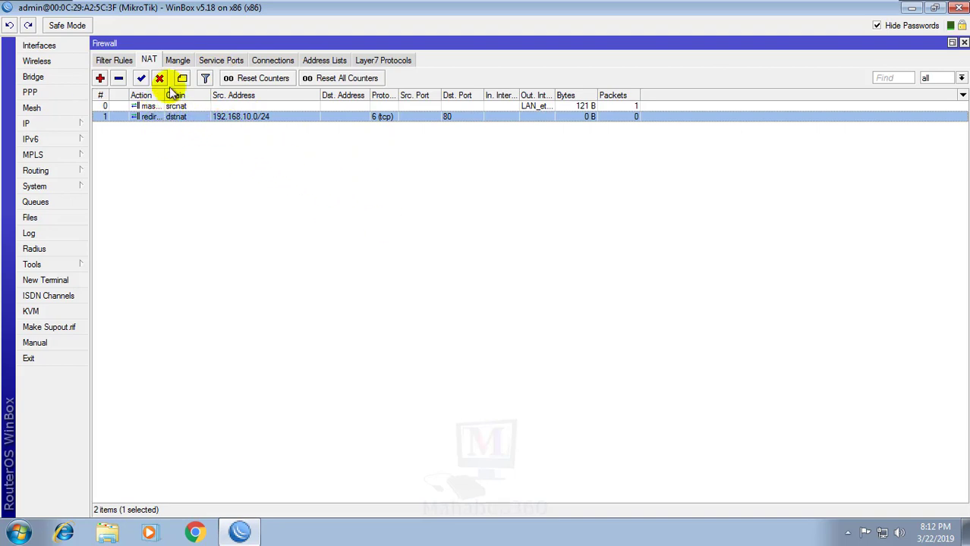
left_click(176, 139)
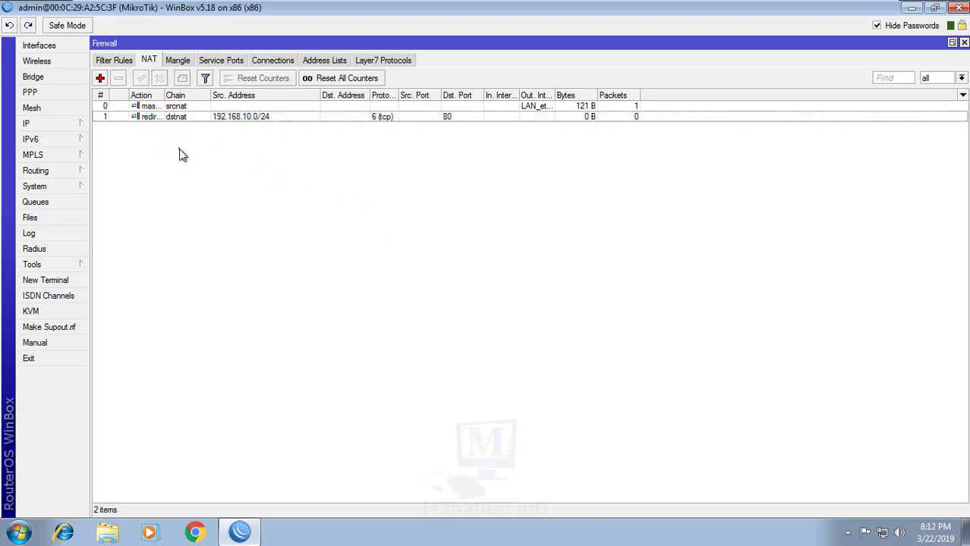
left_click_drag(163, 95, 204, 96)
left_click(198, 119)
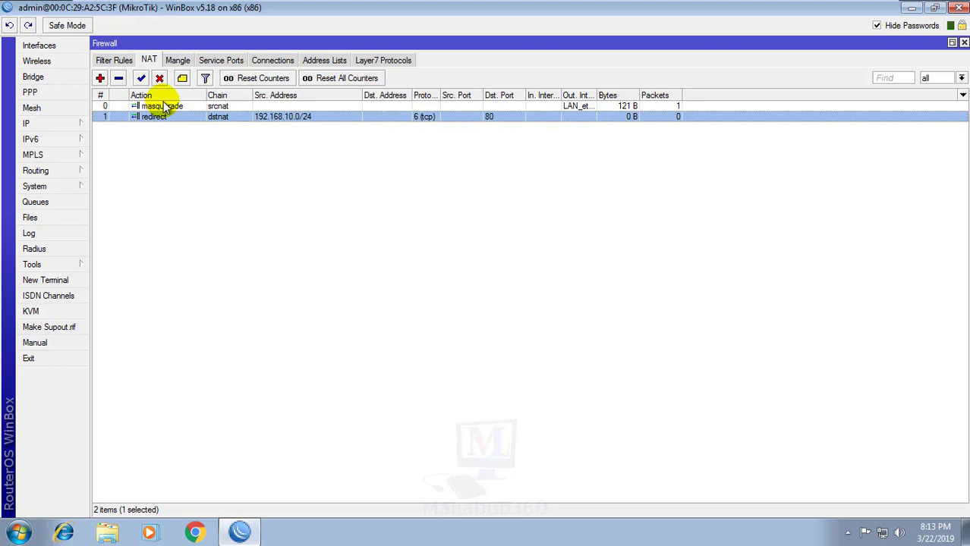
Step: Compare the two NAT rules and move the dstnat redirect rule above the srcnat masquerade rule
left_click(106, 106)
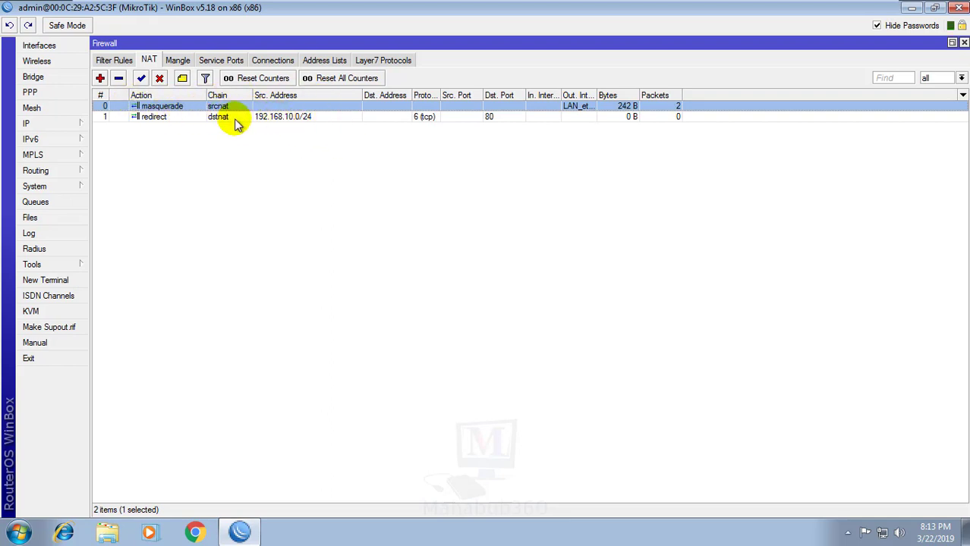
left_click(145, 118)
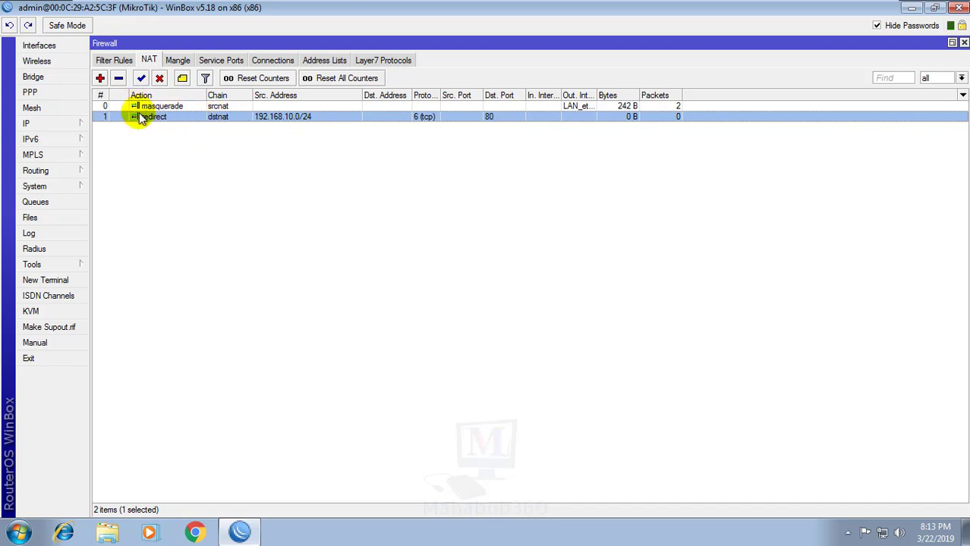
left_click(211, 107)
left_click(217, 118)
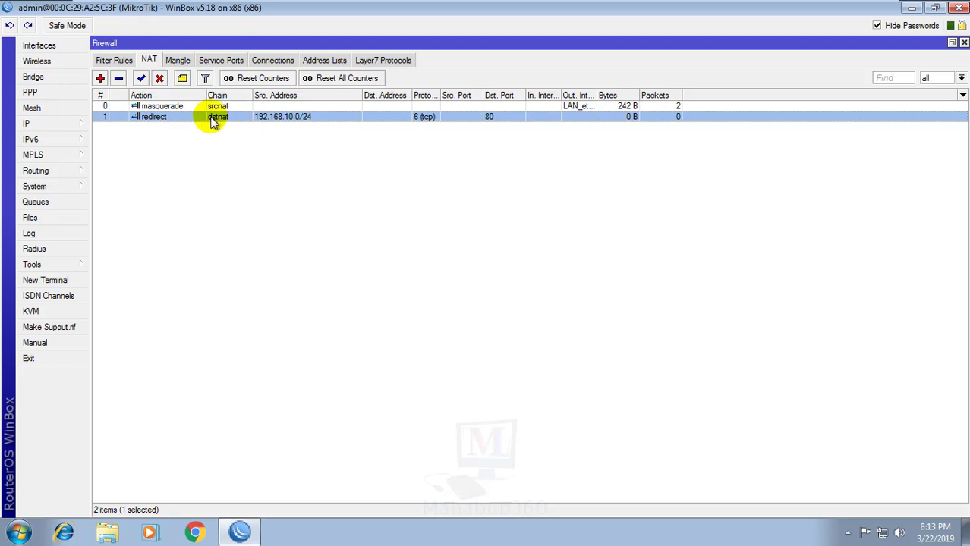
left_click_drag(215, 120, 216, 102)
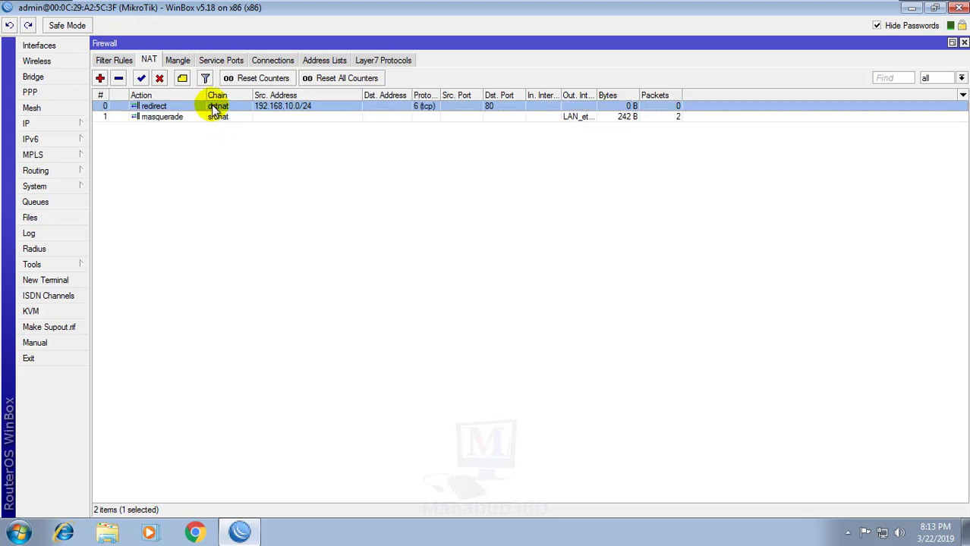
left_click(221, 152)
left_click(226, 107)
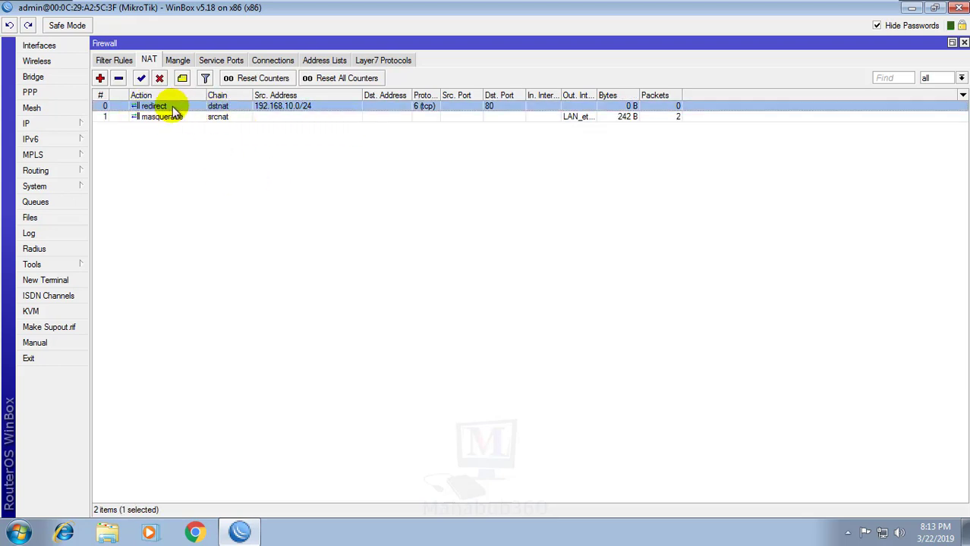
left_click(507, 350)
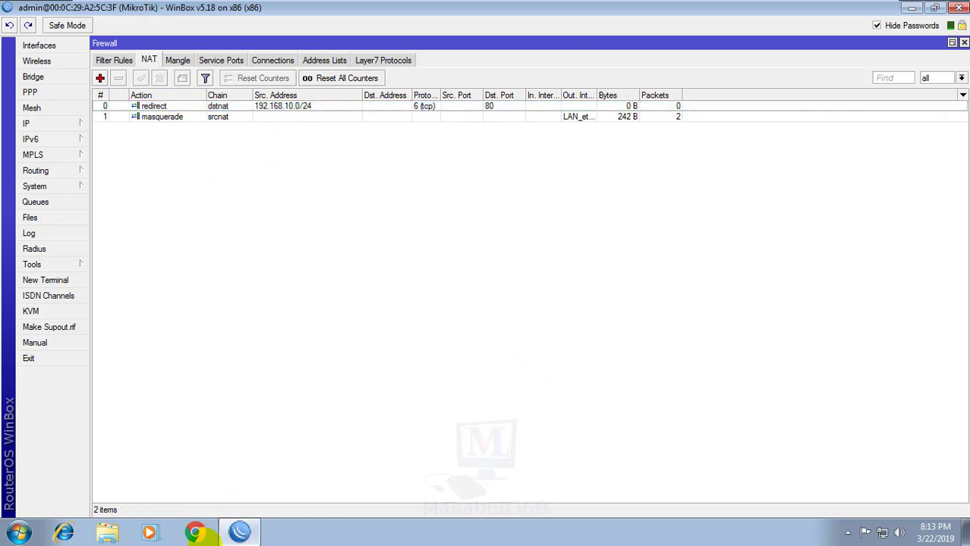
Step: Switch to Chrome and load bdjobs.com to test browsing through the proxy
left_click(913, 11)
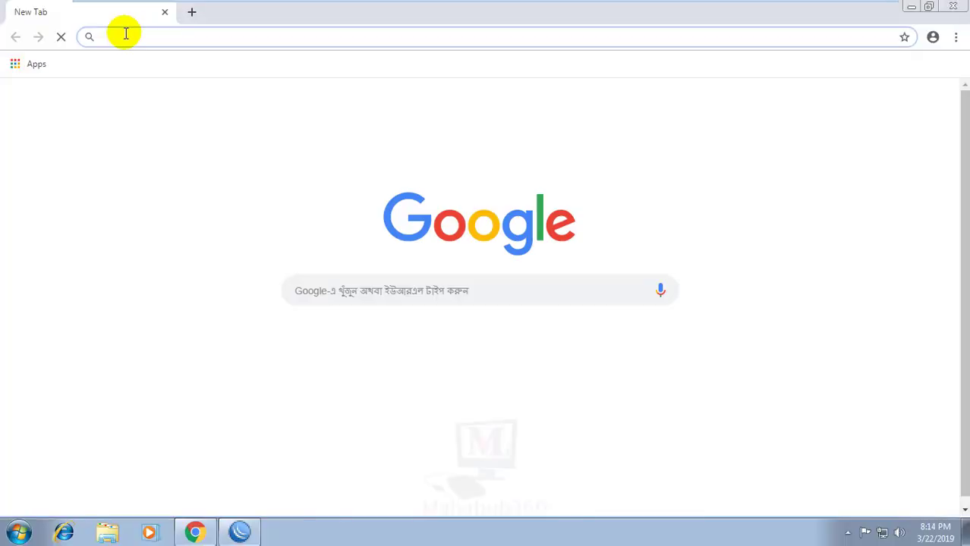
left_click(124, 34)
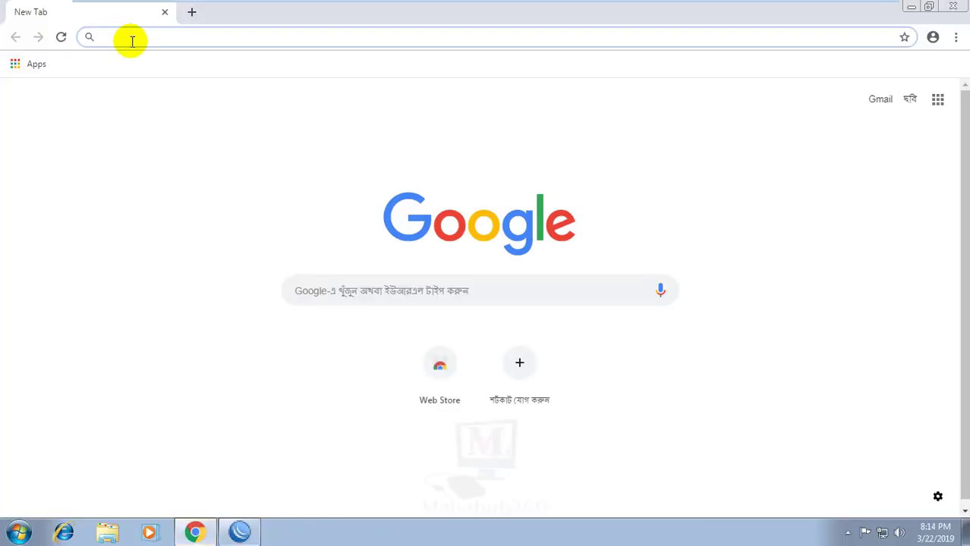
type("b")
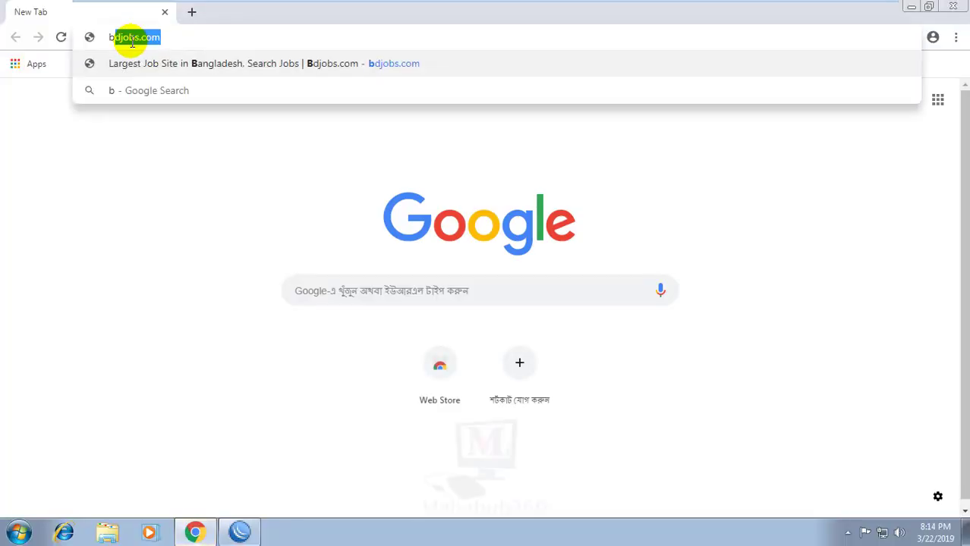
key("Right")
key("Return")
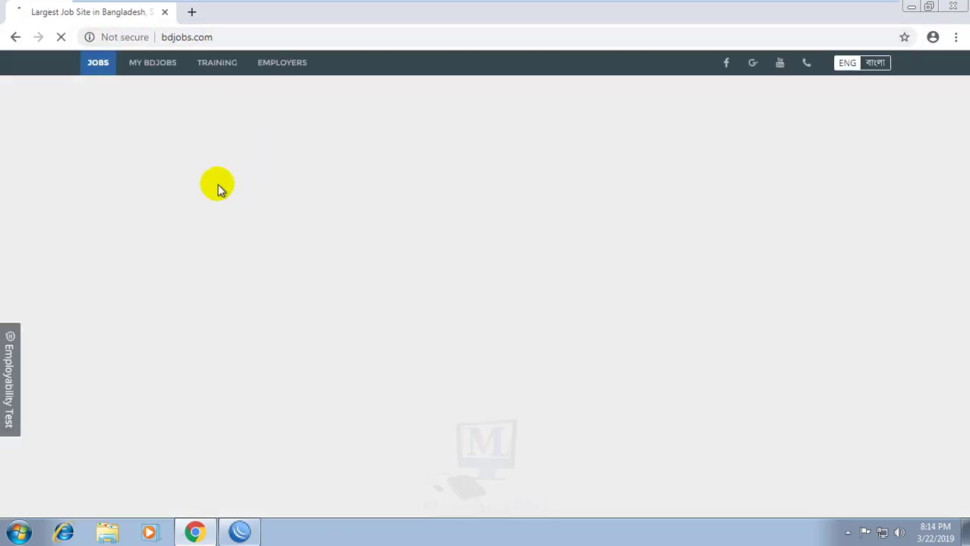
Step: Return to WinBox, check the redirect rule's traffic counters, and open the Web Proxy Connections list
left_click(243, 534)
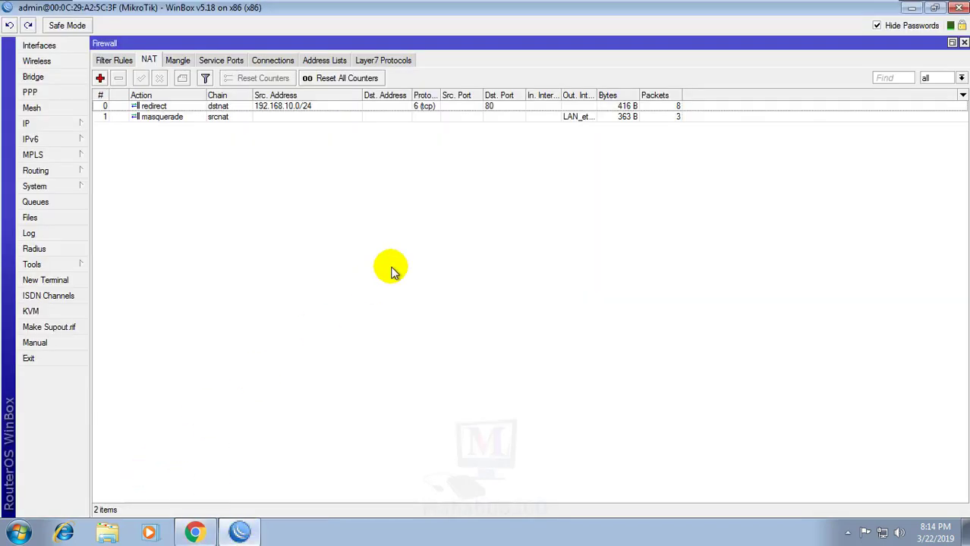
left_click(146, 107)
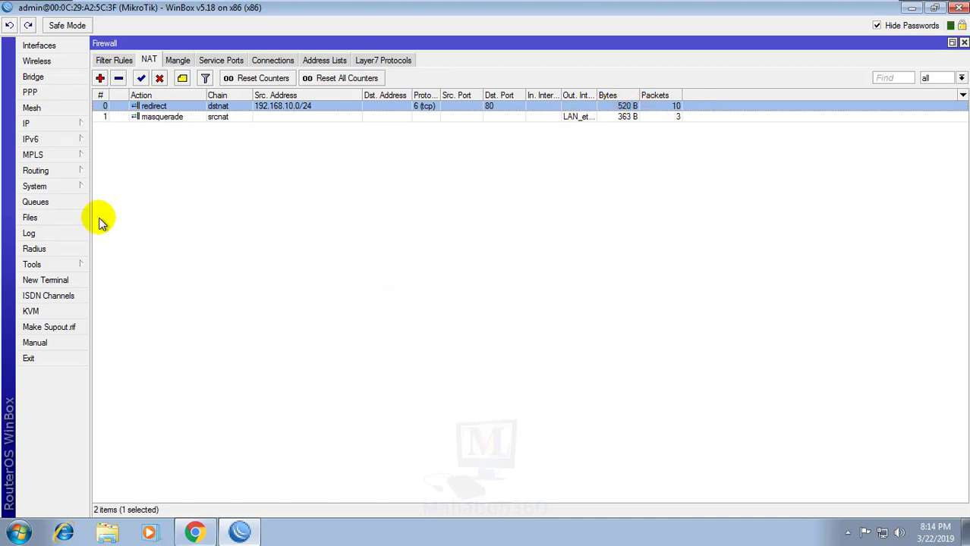
left_click(65, 127)
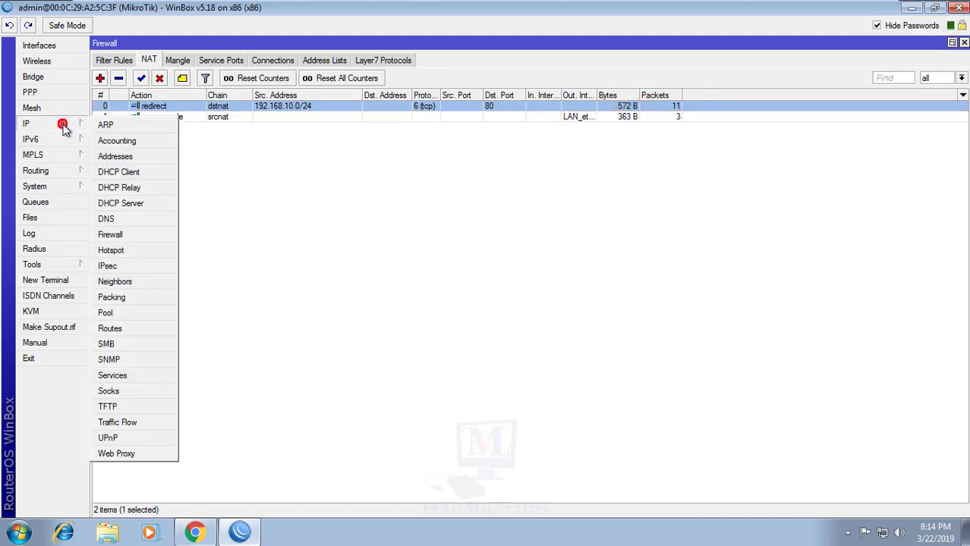
left_click(123, 453)
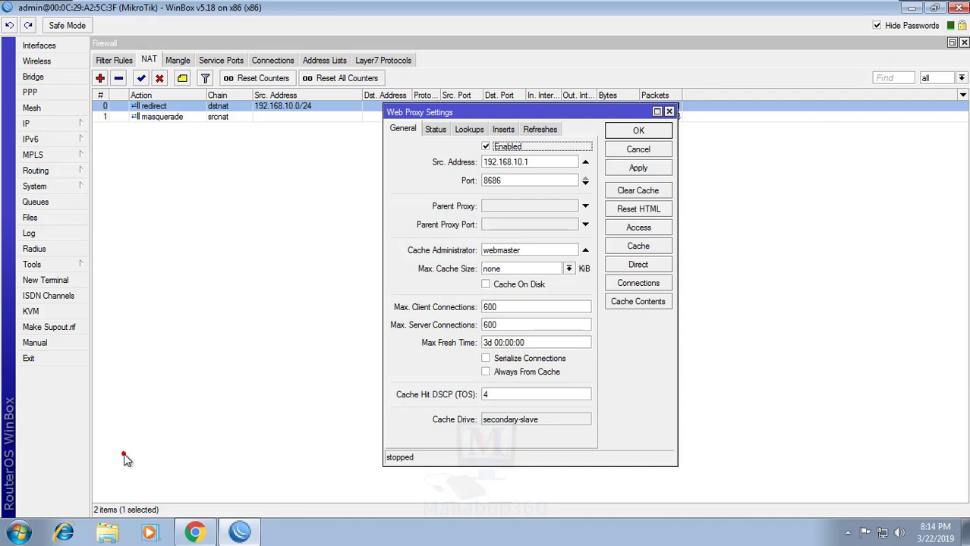
left_click(639, 283)
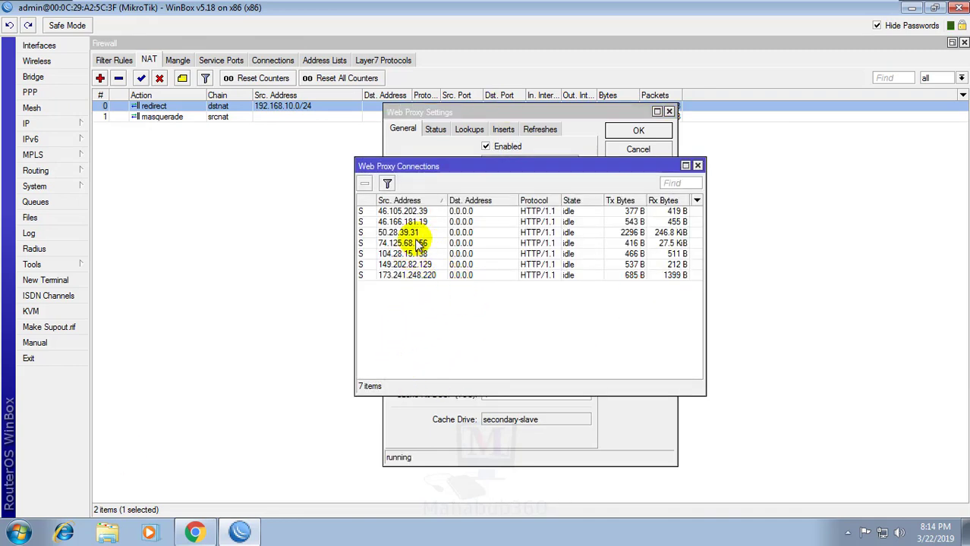
Step: Close the advertisement on the bdjobs.com page in Chrome and recheck the Web Proxy Connections list in WinBox
left_click(198, 534)
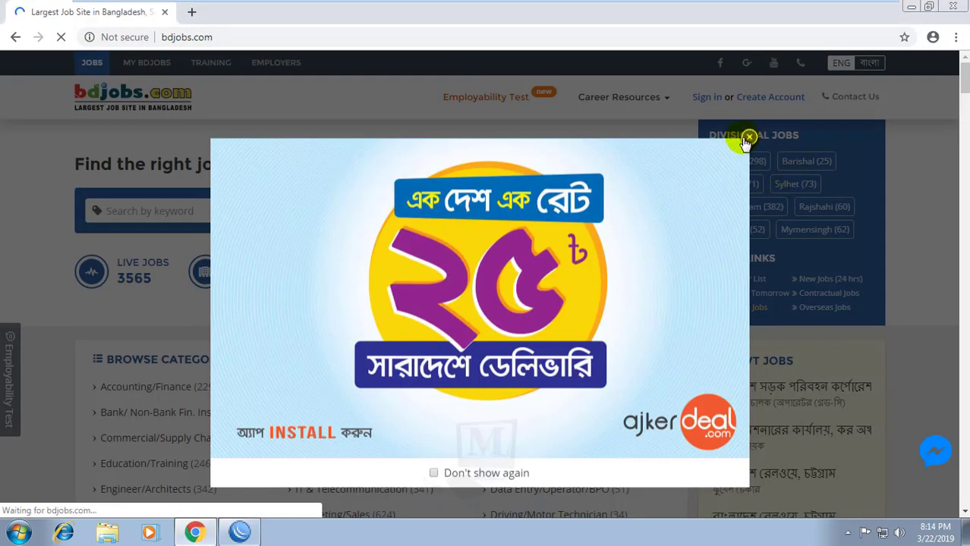
left_click(747, 139)
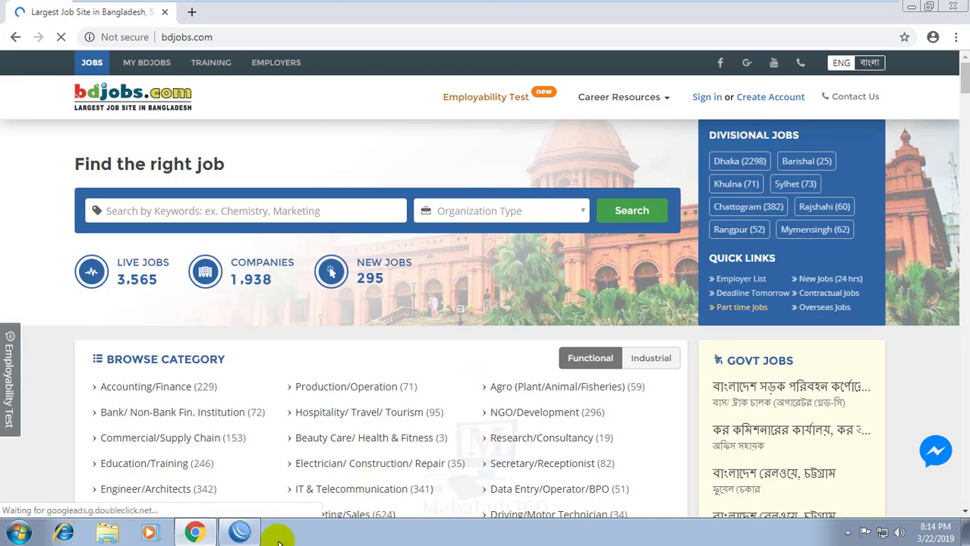
left_click(239, 534)
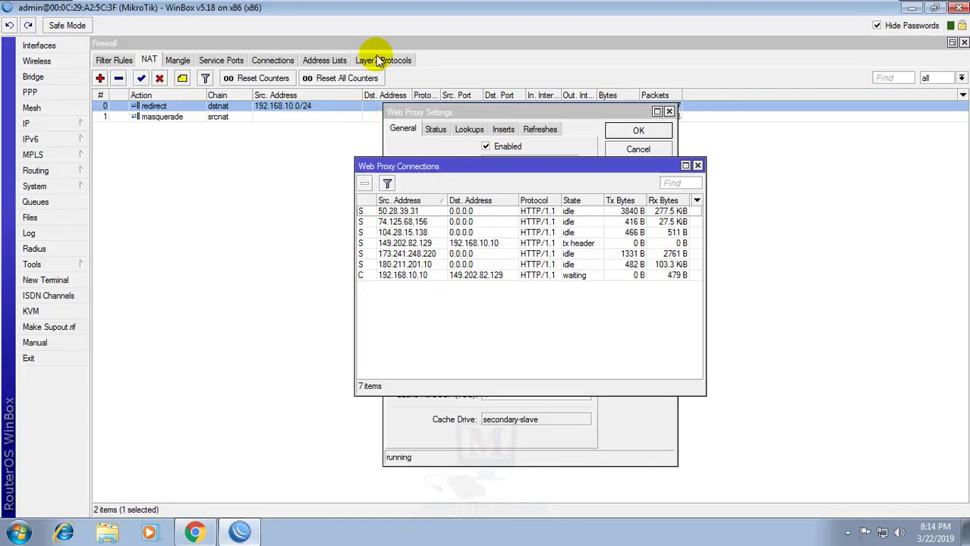
Step: Open a new tab in Chrome and check the proxy connections in WinBox against the bdjobs.com page
left_click(195, 533)
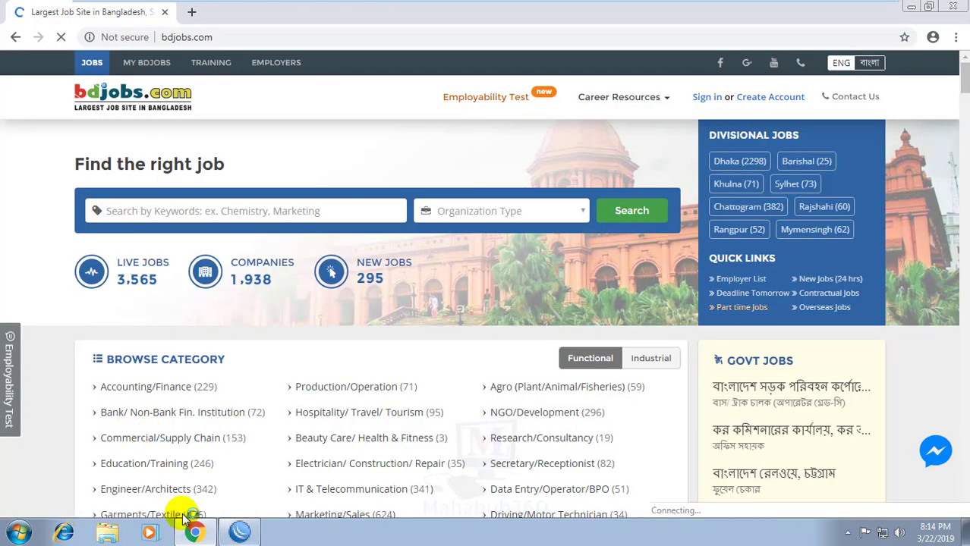
left_click(192, 15)
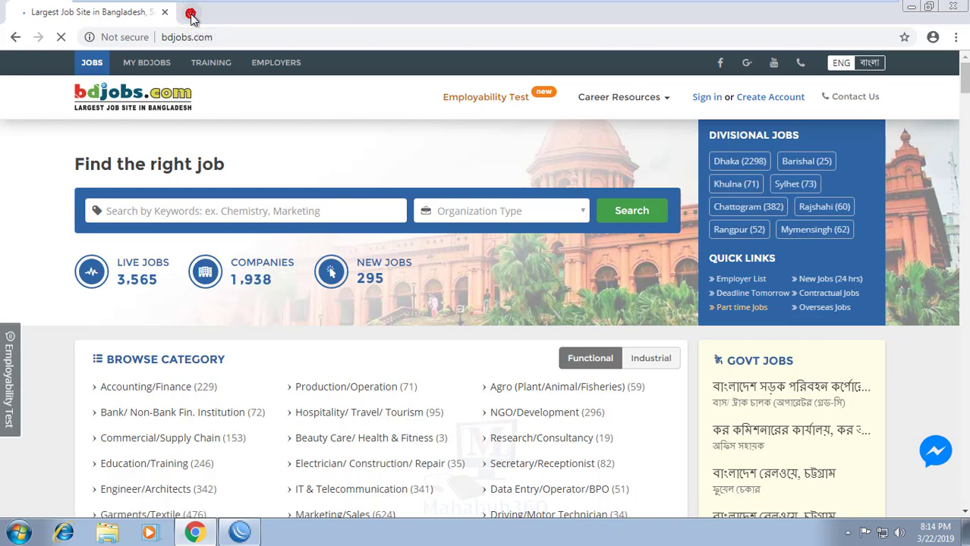
left_click(191, 15)
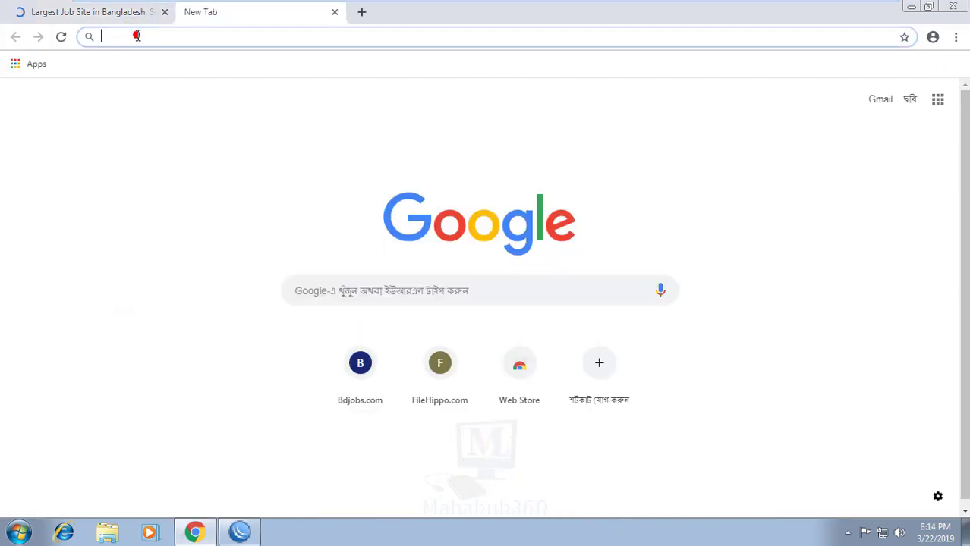
left_click(240, 534)
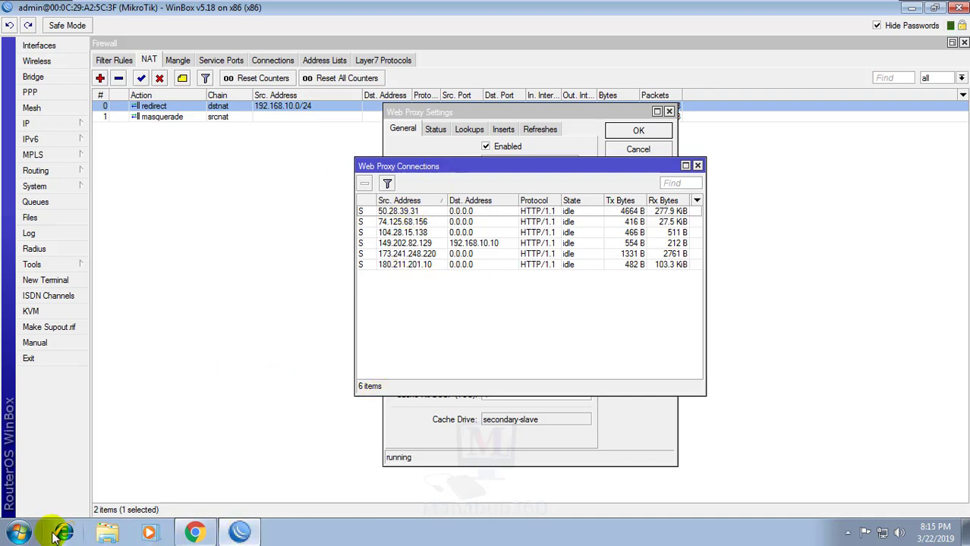
left_click(195, 534)
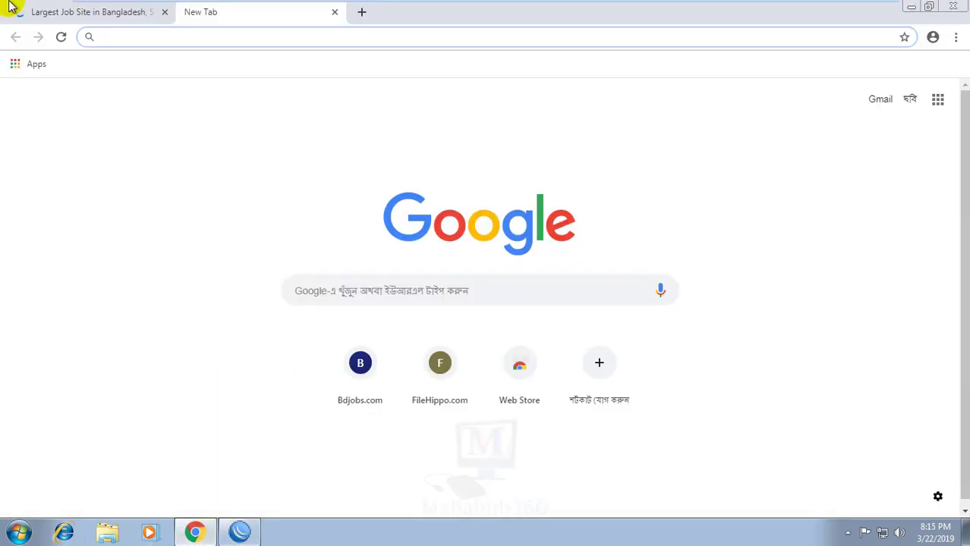
left_click(124, 16)
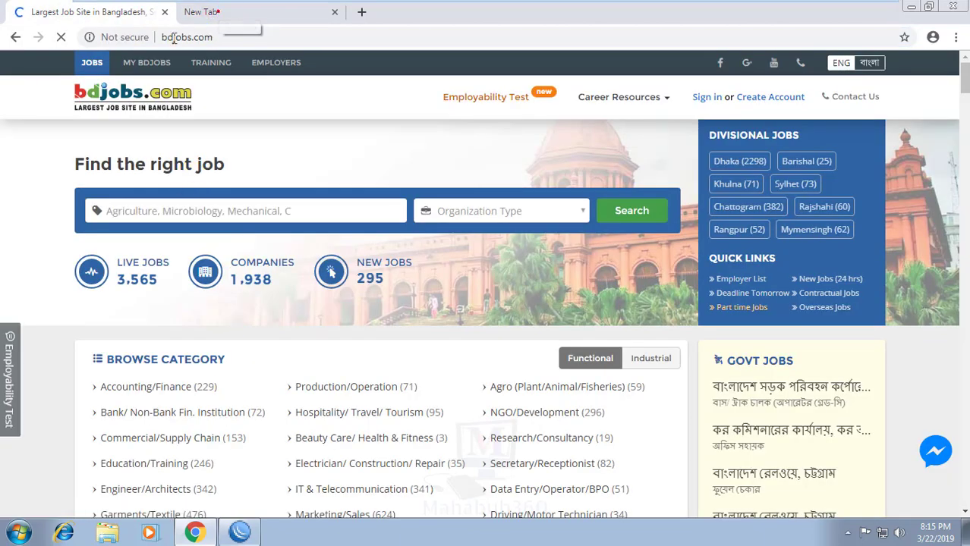
left_click(217, 15)
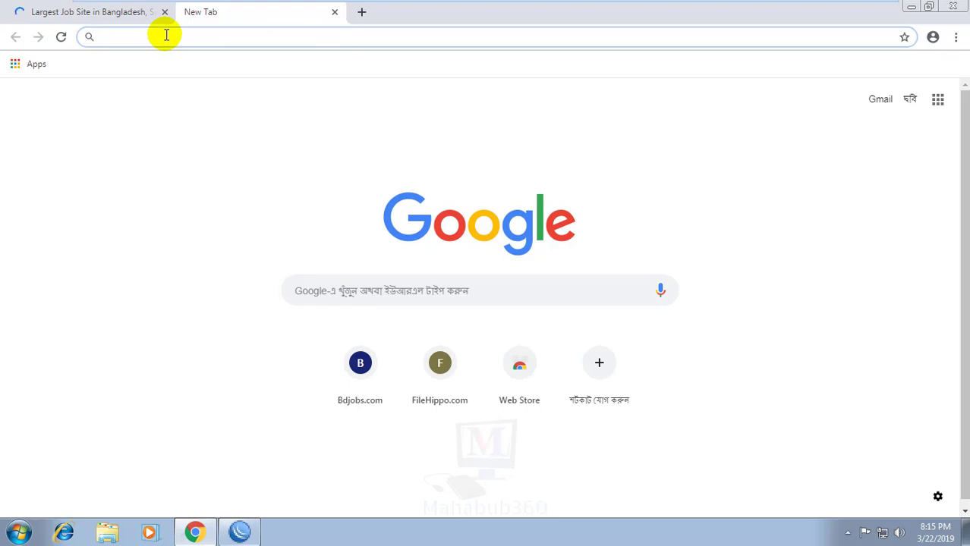
Step: Search for "bgmea university" and open the BGMEA University of Fashion & Technology site at buft.edu.bd
left_click(254, 44)
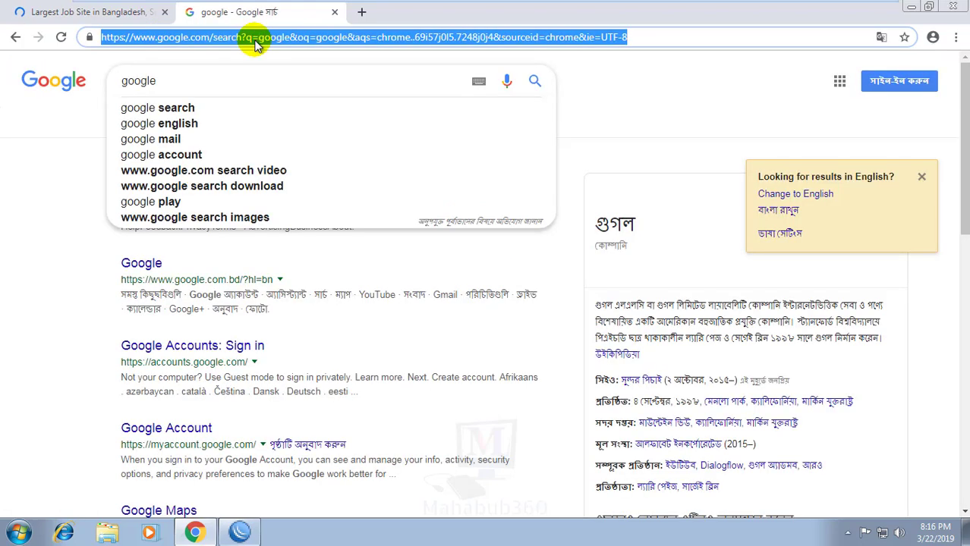
type("bgmea")
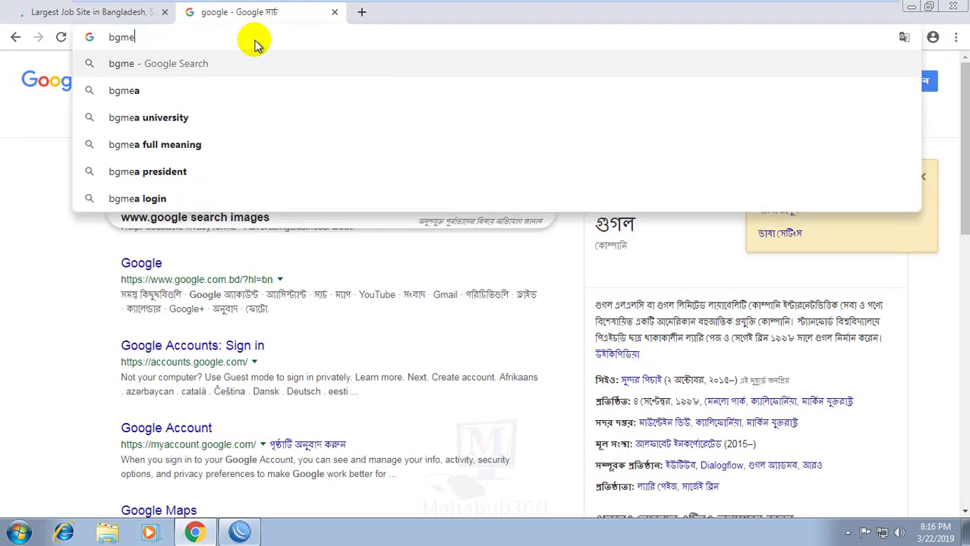
left_click(152, 117)
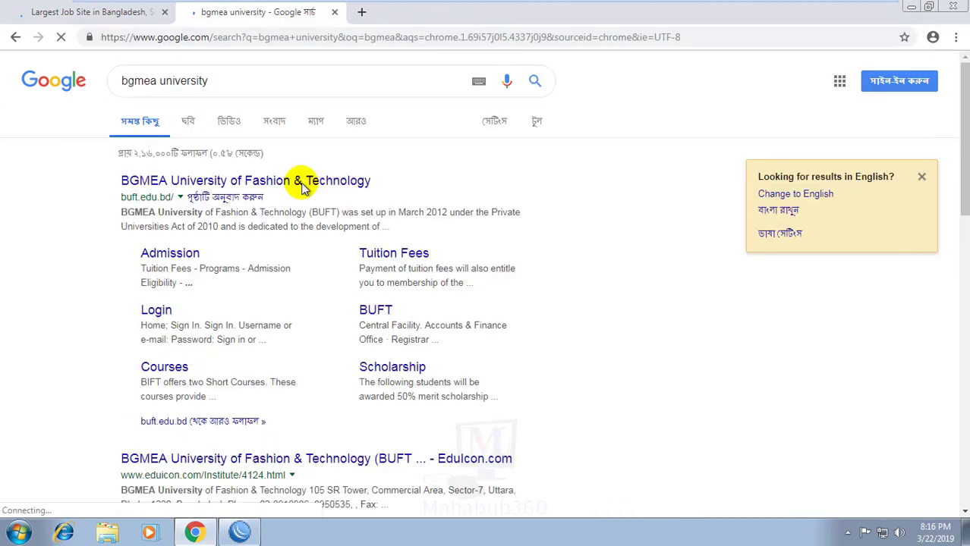
left_click(162, 182)
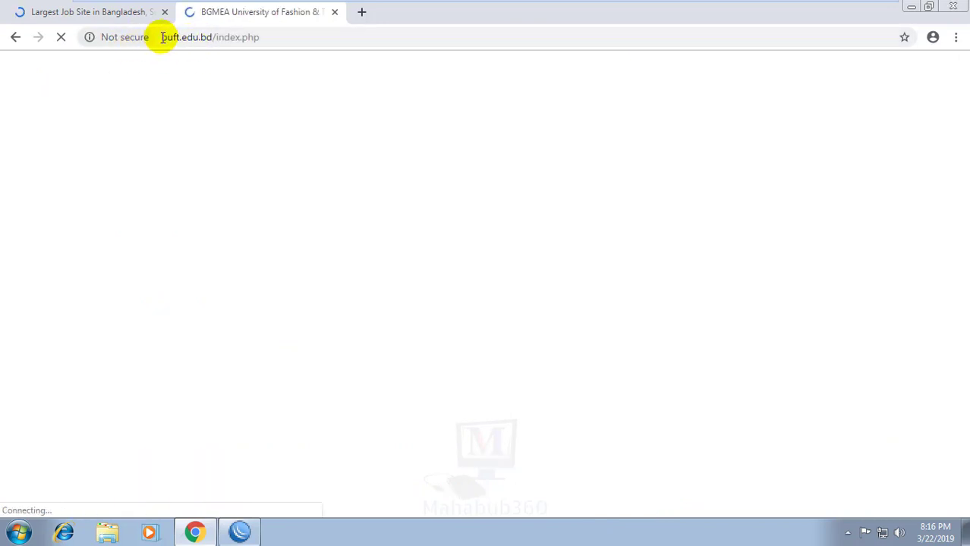
Step: Switch to WinBox and examine the source and destination addresses throughout the Web Proxy Connections list
left_click(241, 531)
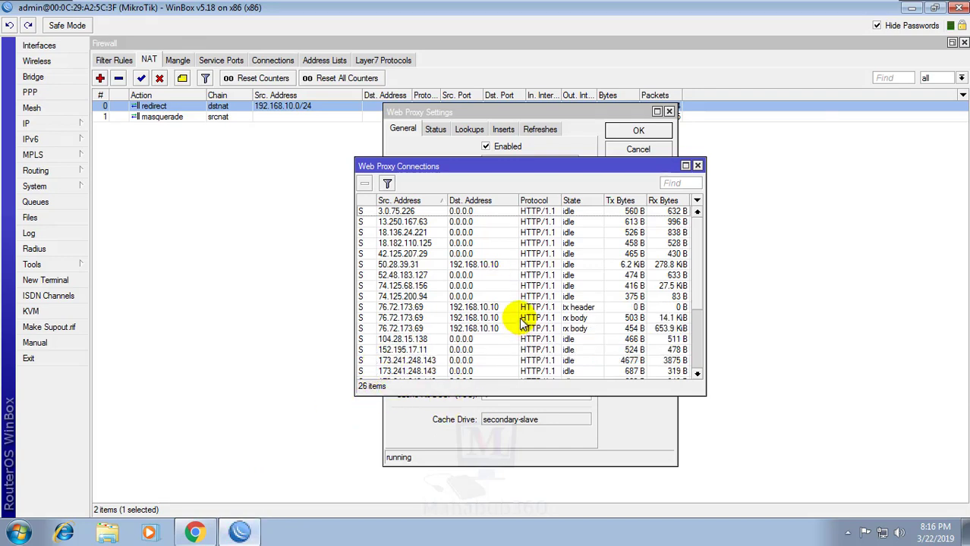
scroll(522, 322, "down", 4)
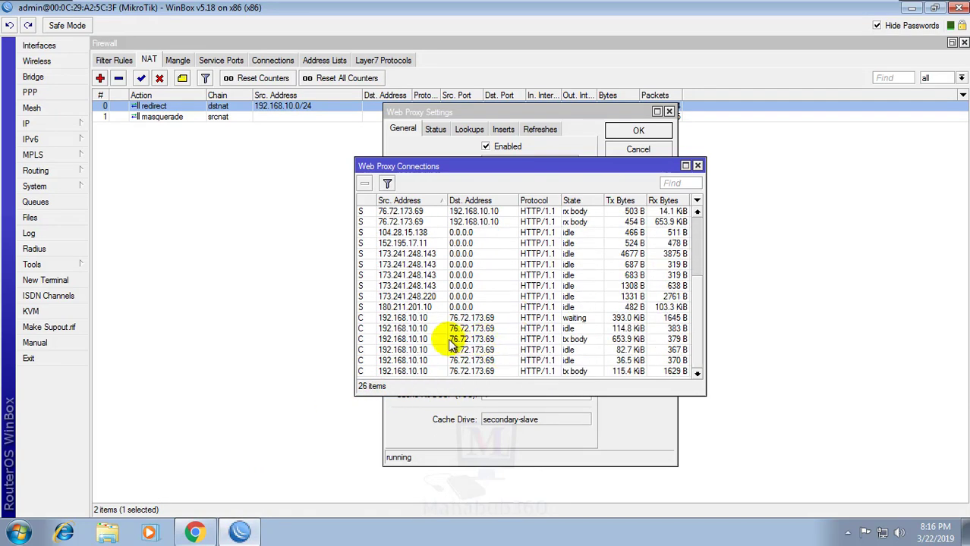
scroll(413, 288, "up", 4)
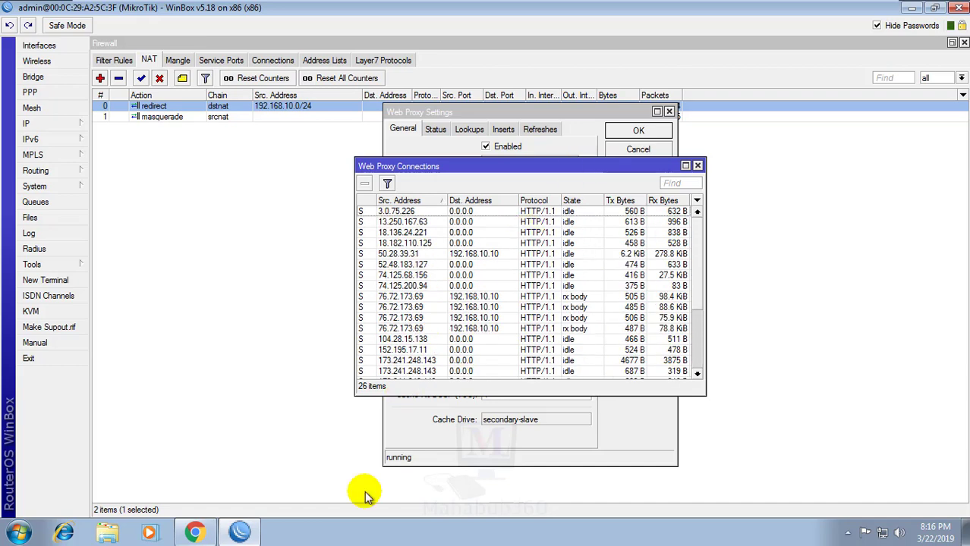
mouse_move(256, 531)
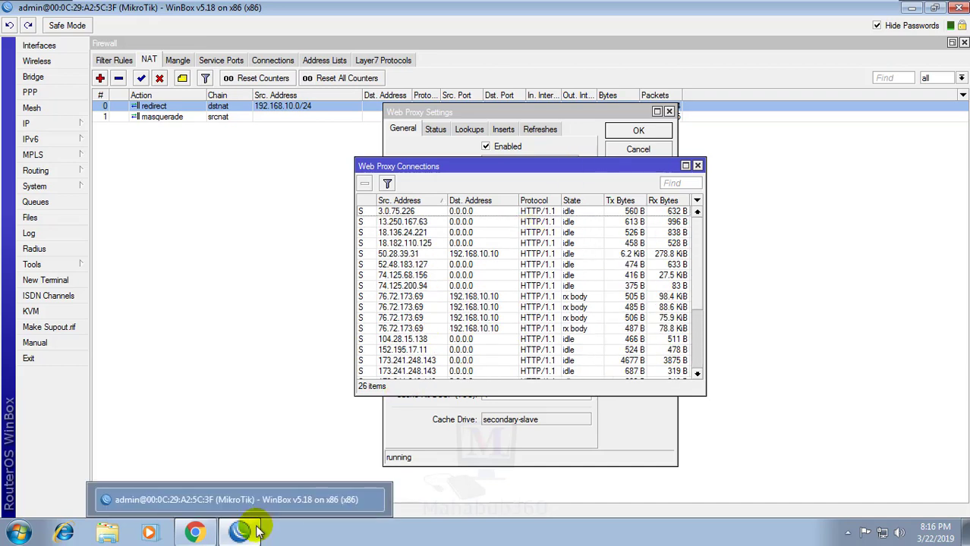